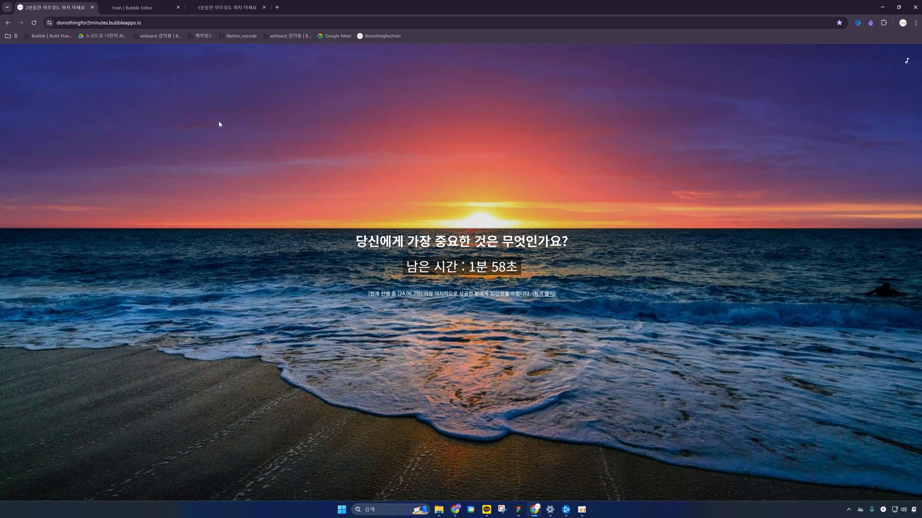
Step: Inspect the one-minute timer page's preview in the browser's developer tools at a narrow width of about 536 px
mouse_move(214, 103)
click(144, 8)
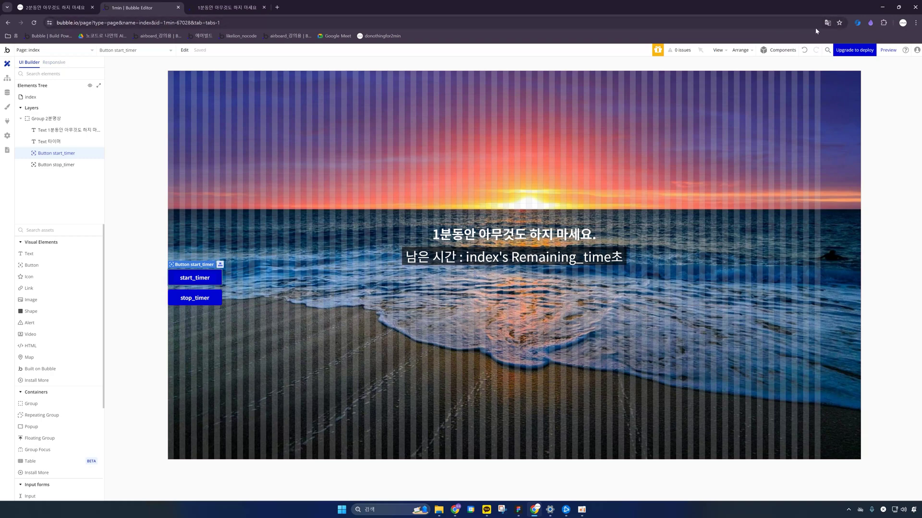
click(231, 8)
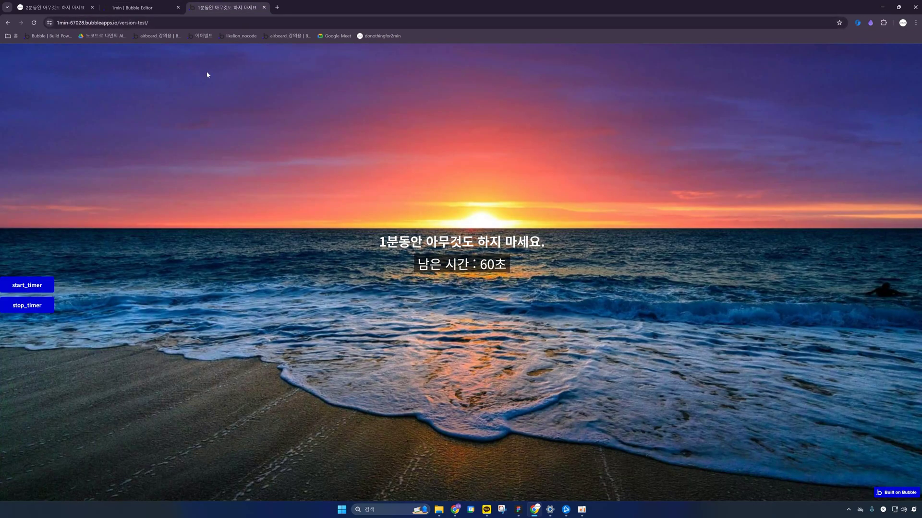
key(F12)
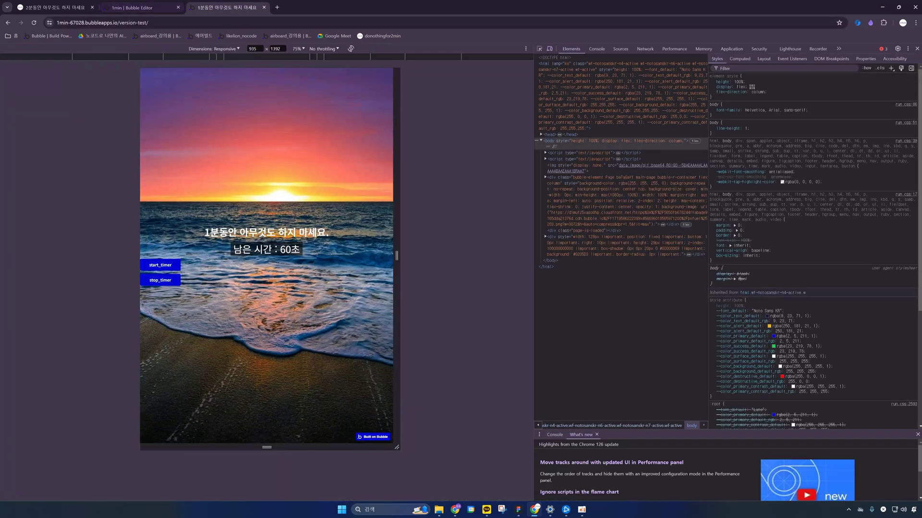
drag(394, 161, 339, 163)
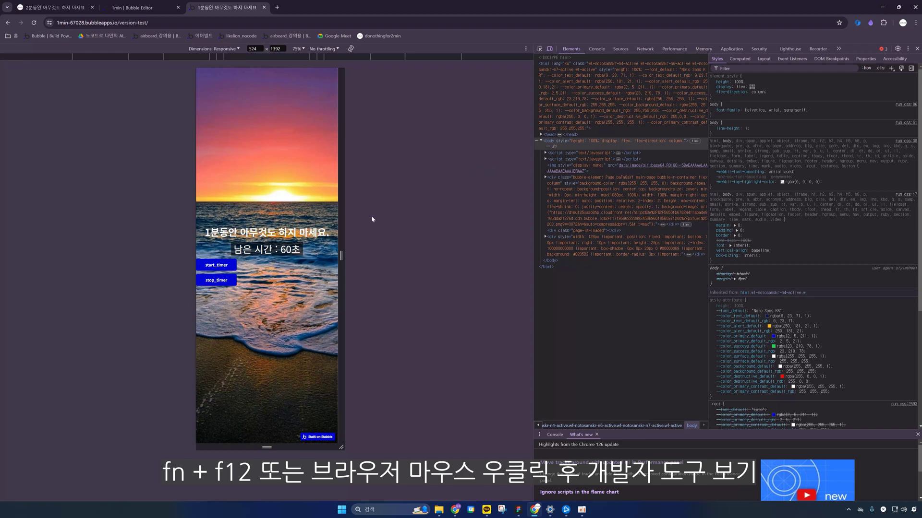
mouse_move(341, 215)
mouse_down()
mouse_move(513, 214)
mouse_move(321, 218)
mouse_move(339, 217)
mouse_up()
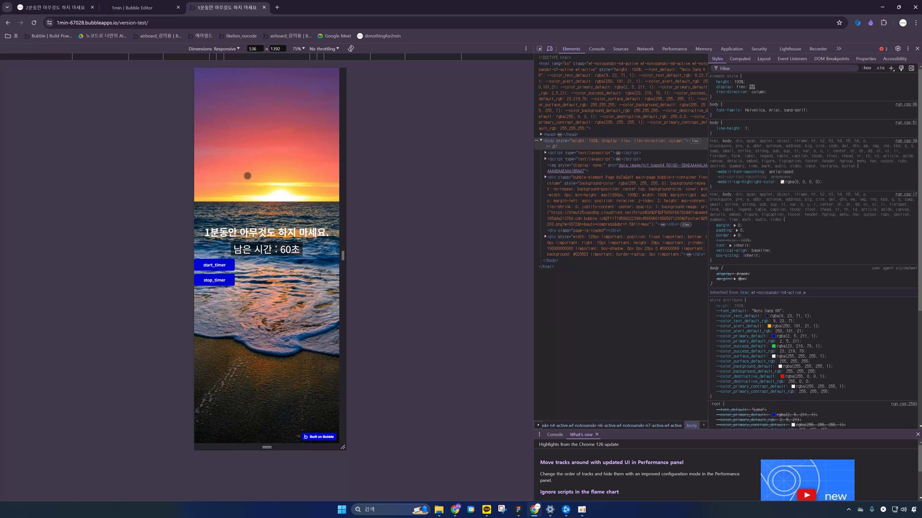
Step: Return to the 1min app's editor and open the catalogue of installable plugins
click(138, 12)
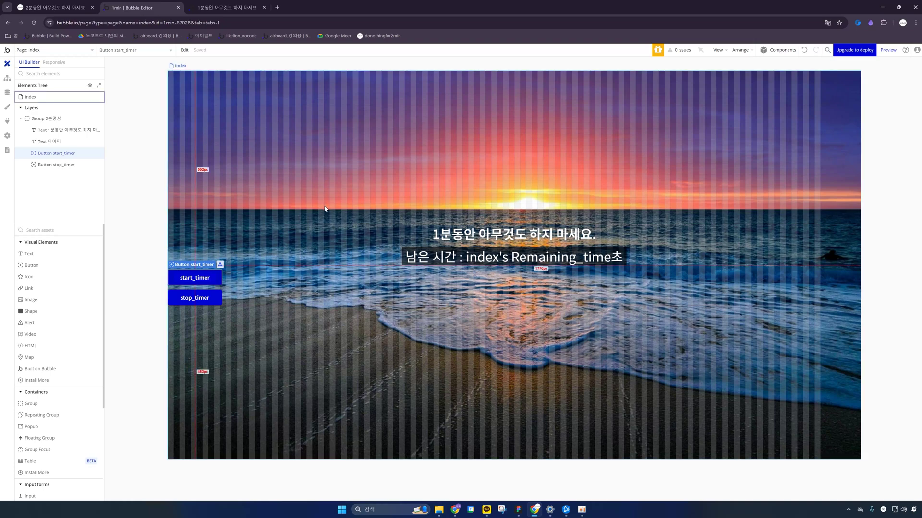
double_click(411, 211)
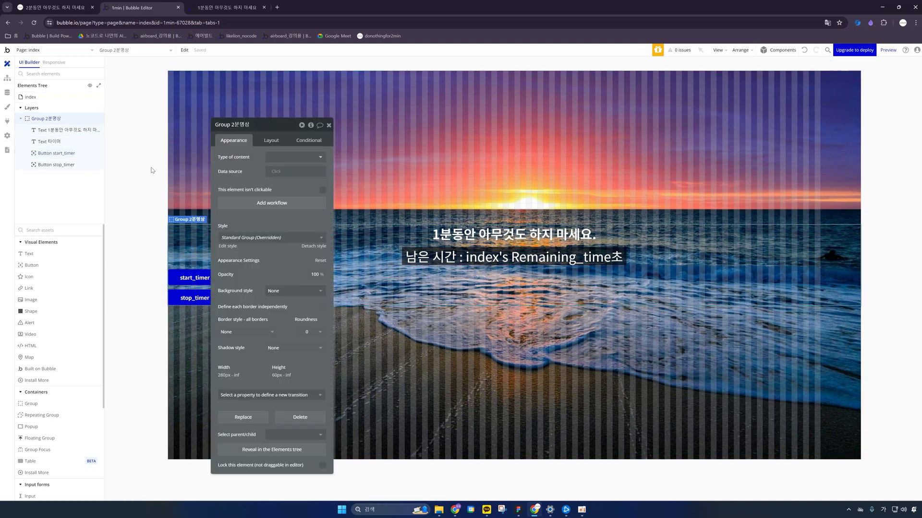
click(8, 107)
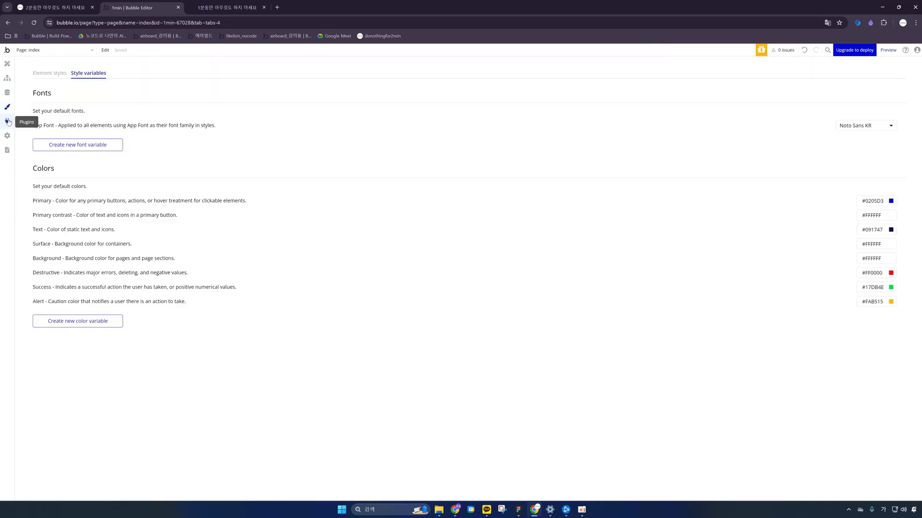
click(7, 121)
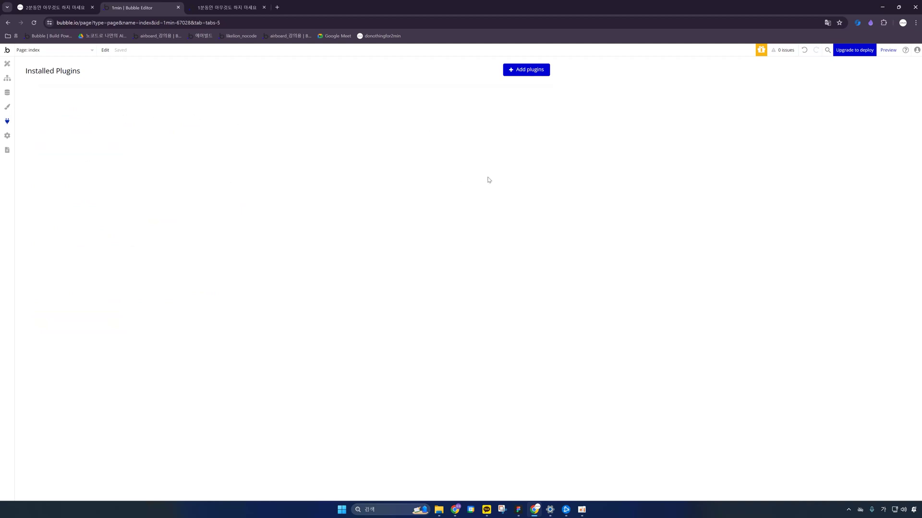
click(540, 72)
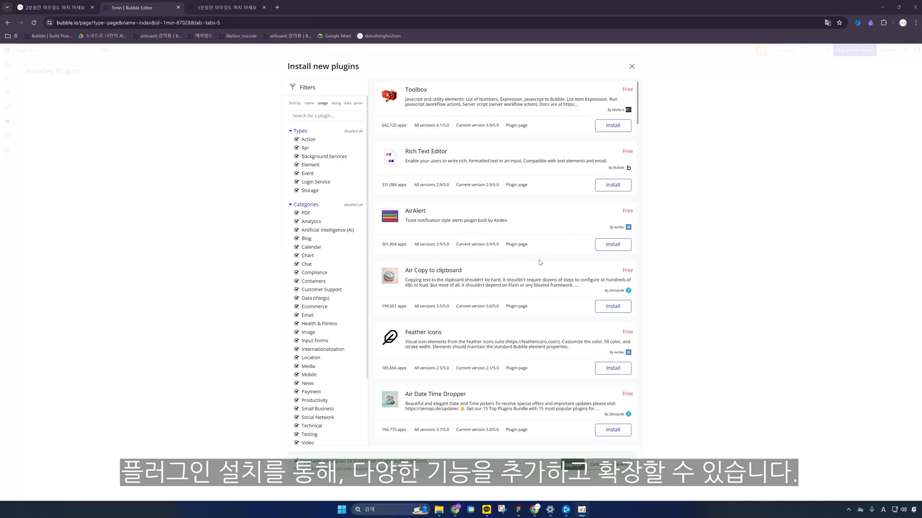
Step: Browse the catalogue of available plugins, including their descriptions and the category filters
scroll(542, 255, down, 5)
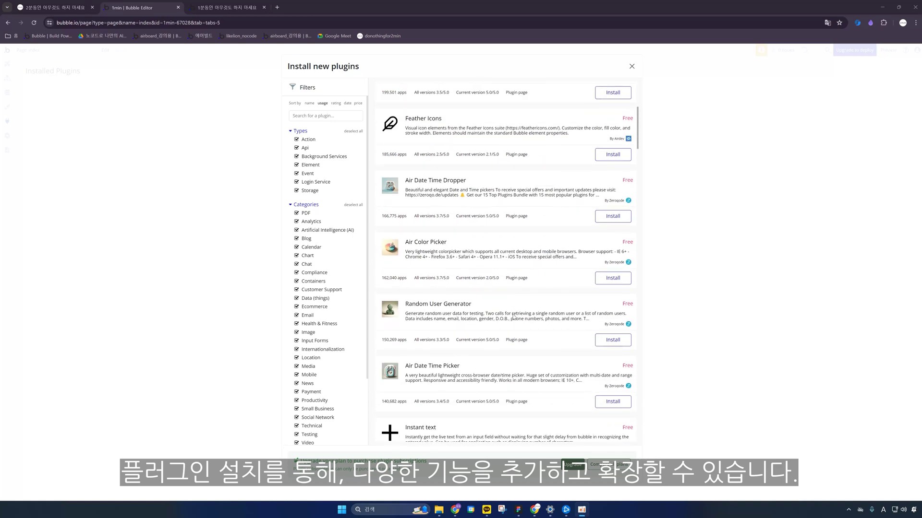
scroll(513, 317, up, 5)
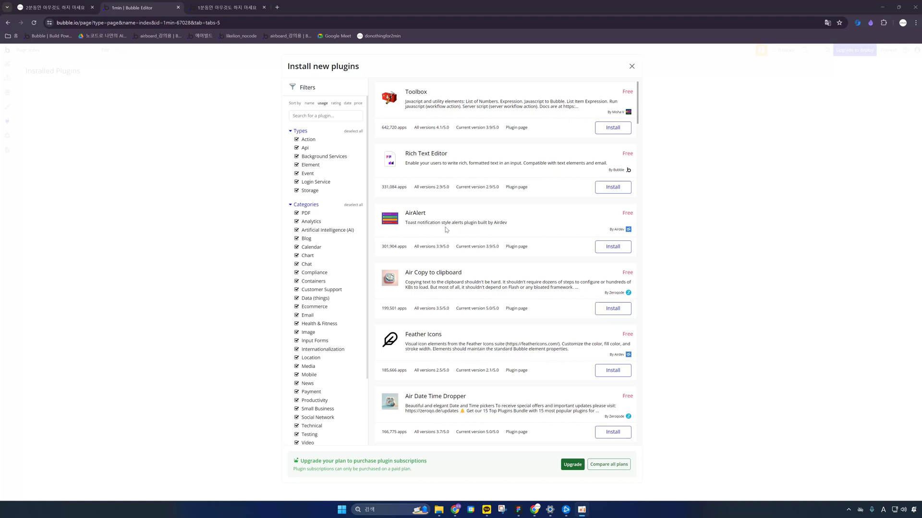
scroll(464, 231, down, 1)
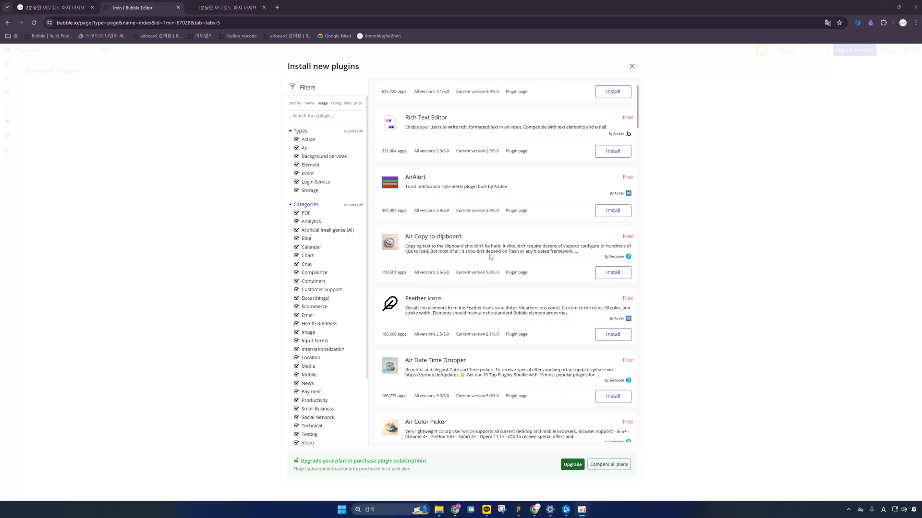
scroll(479, 263, down, 10)
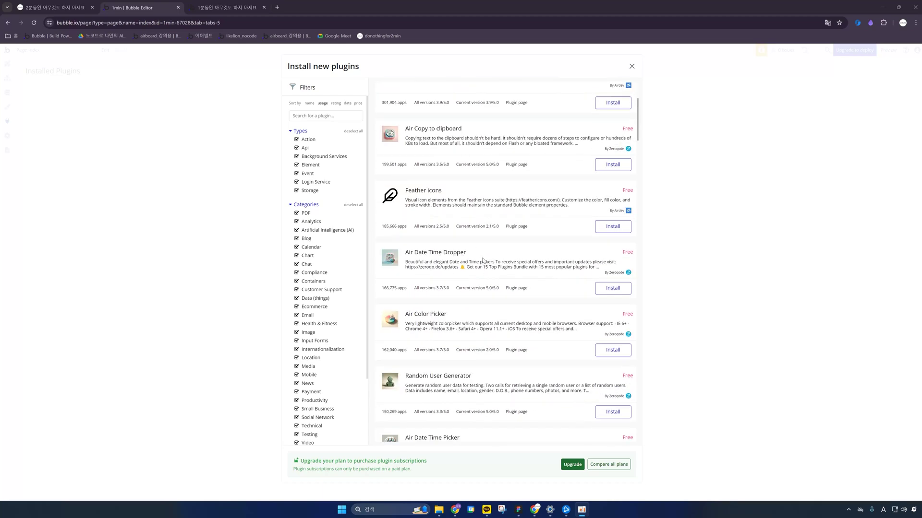
scroll(484, 259, down, 3)
scroll(307, 264, down, 2)
scroll(468, 270, up, 7)
scroll(469, 270, up, 4)
scroll(368, 255, up, 2)
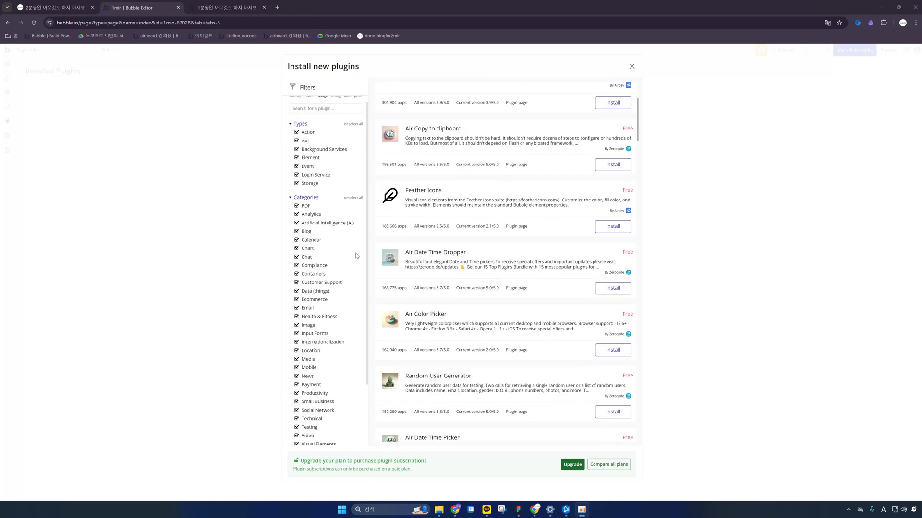
Step: Install the free Toolbox plugin and close the plugin catalogue
scroll(494, 240, up, 3)
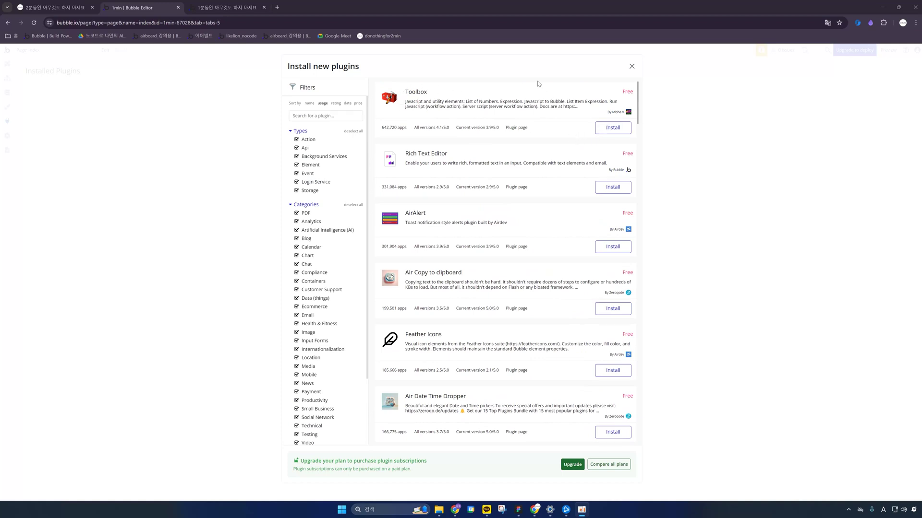
click(612, 127)
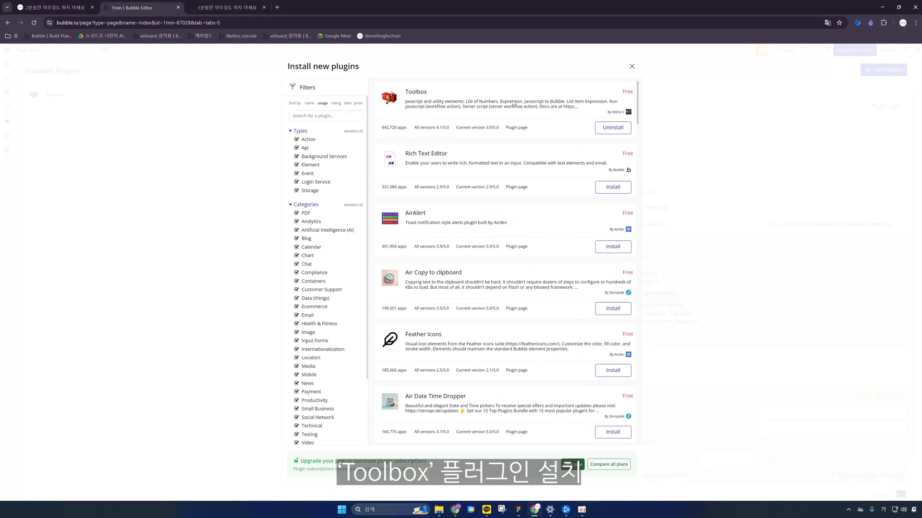
click(631, 67)
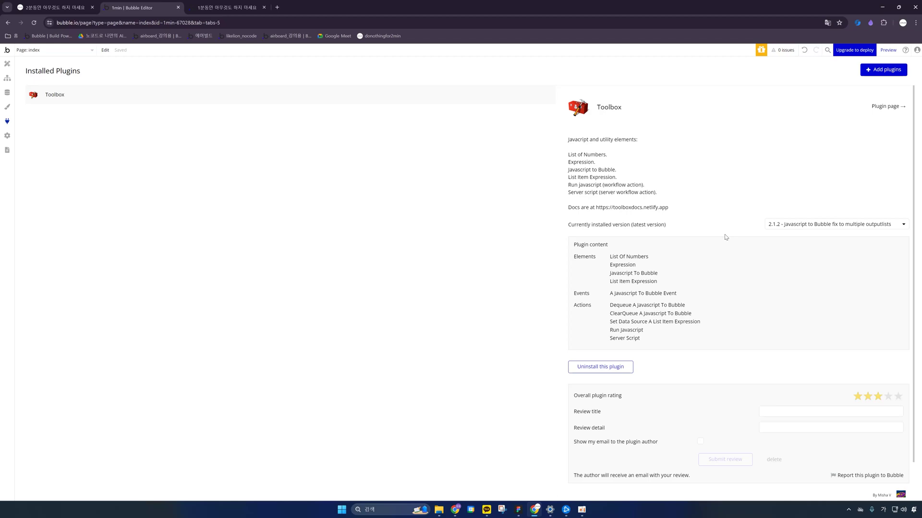
Step: Place a Javascript to Bubble element inside Group 2분명상 on the index page
click(6, 66)
drag(243, 121, 378, 122)
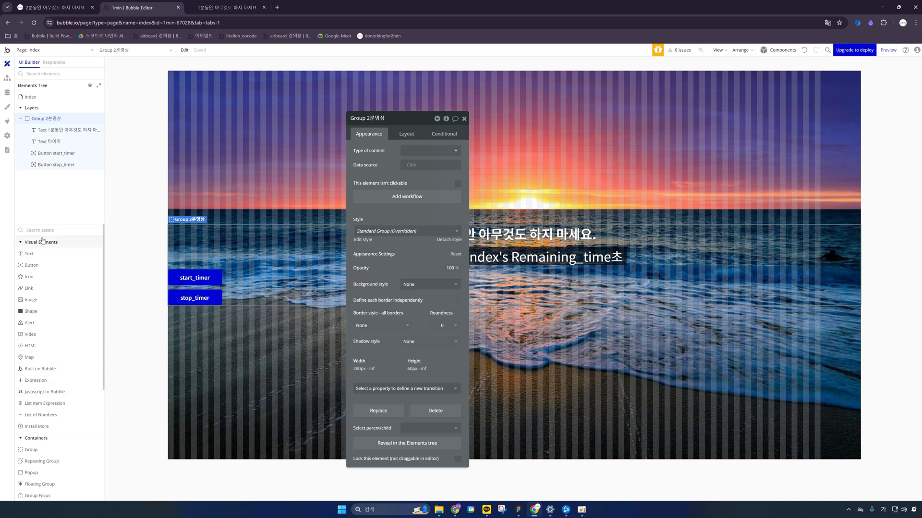
click(68, 392)
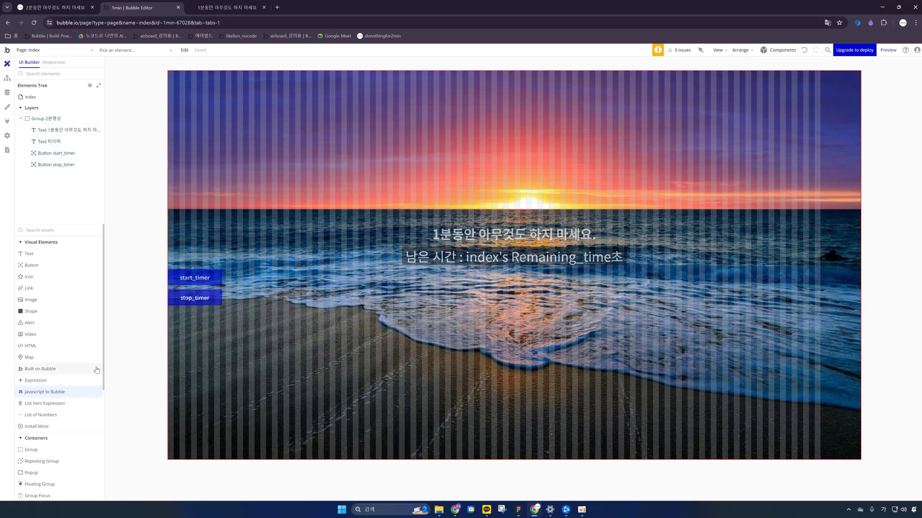
click(182, 301)
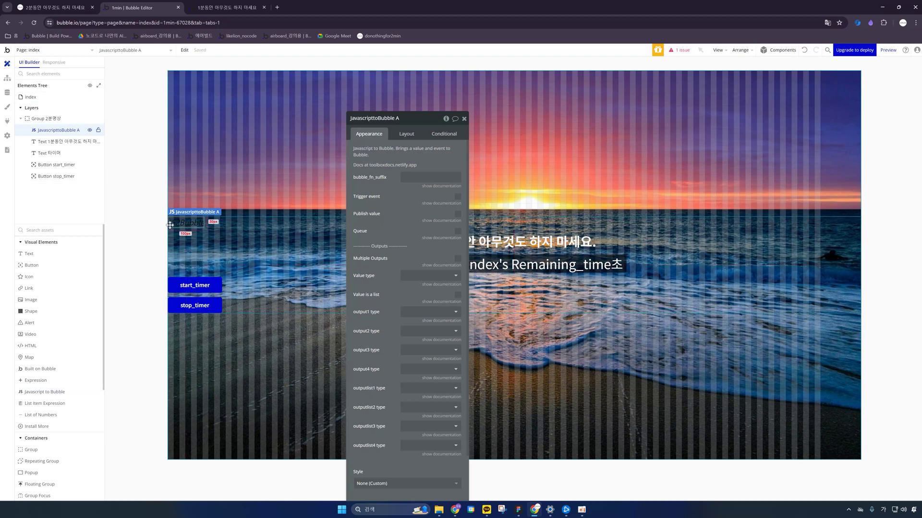
Step: Set the Javascript to Bubble element's width and height to 1, keeping it visible on page load
drag(401, 121, 419, 100)
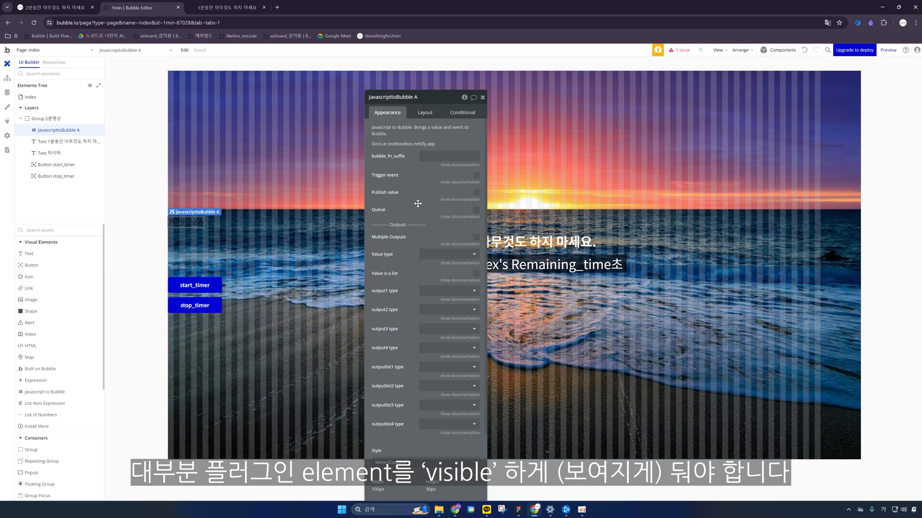
drag(420, 111, 436, 94)
click(438, 95)
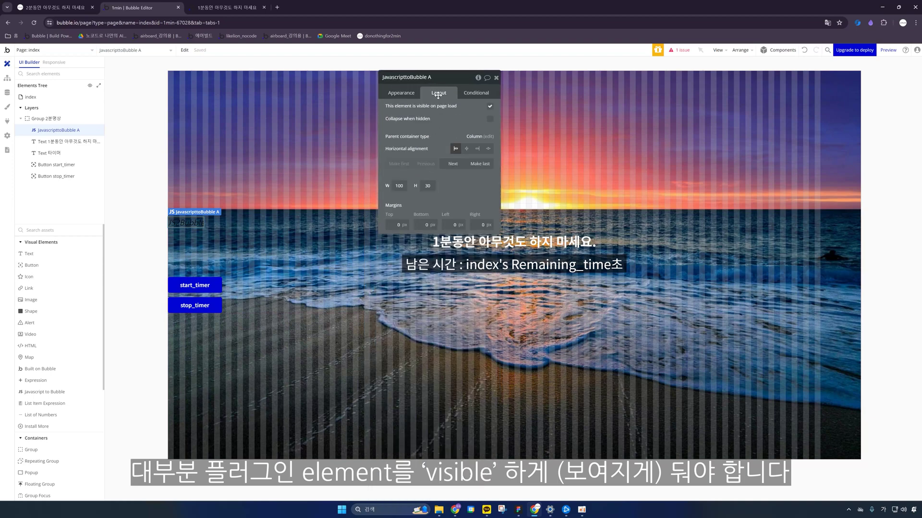
click(404, 185)
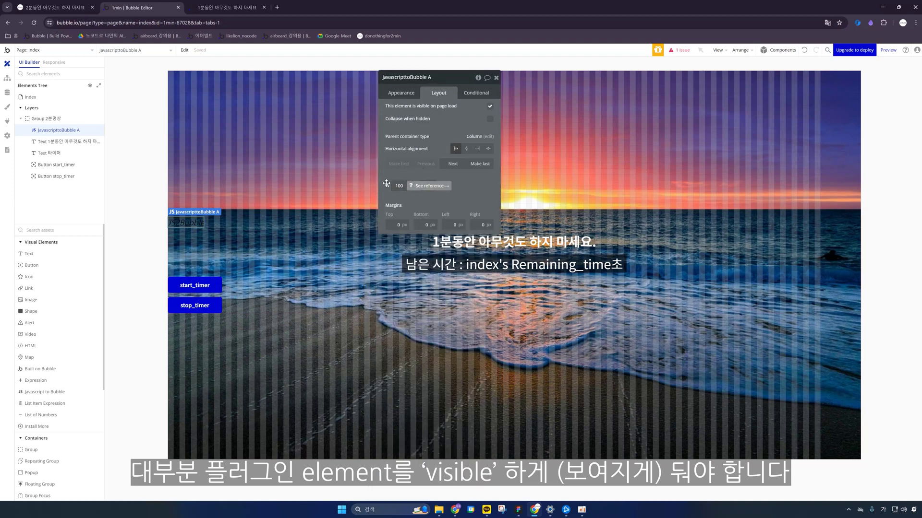
click(408, 94)
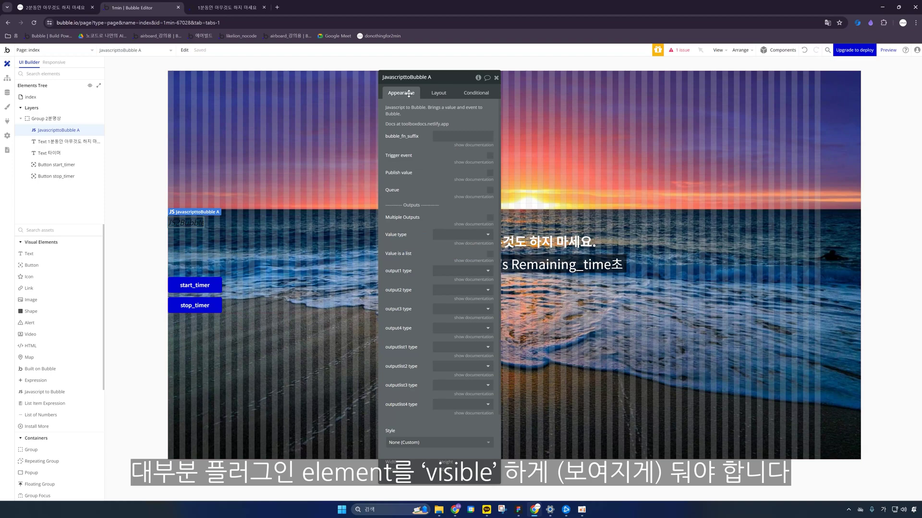
click(438, 94)
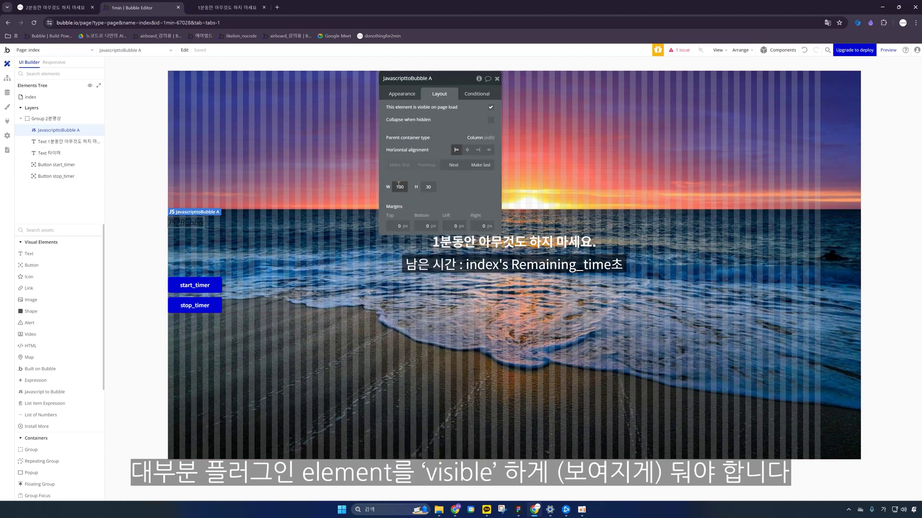
text(1)
key(Tab)
text(1)
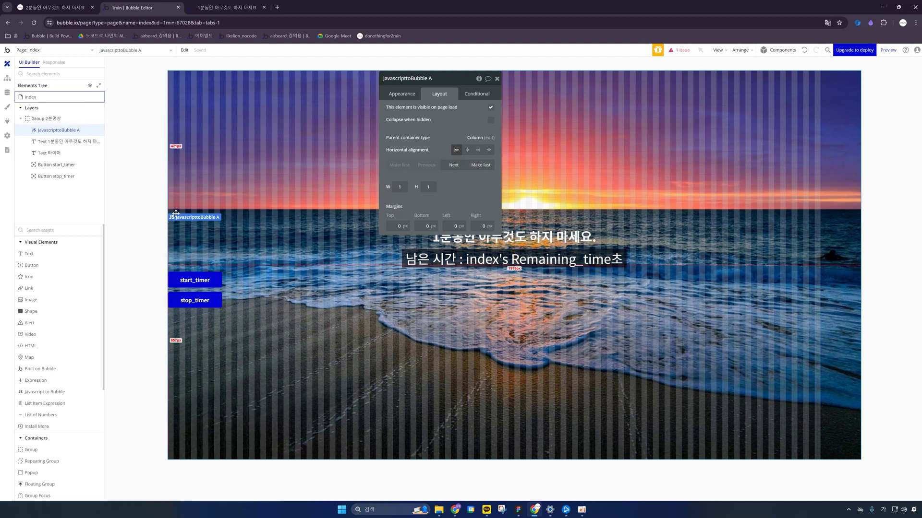
Step: Make the Javascript to Bubble element the last item in the Group 2분명상 column
click(59, 120)
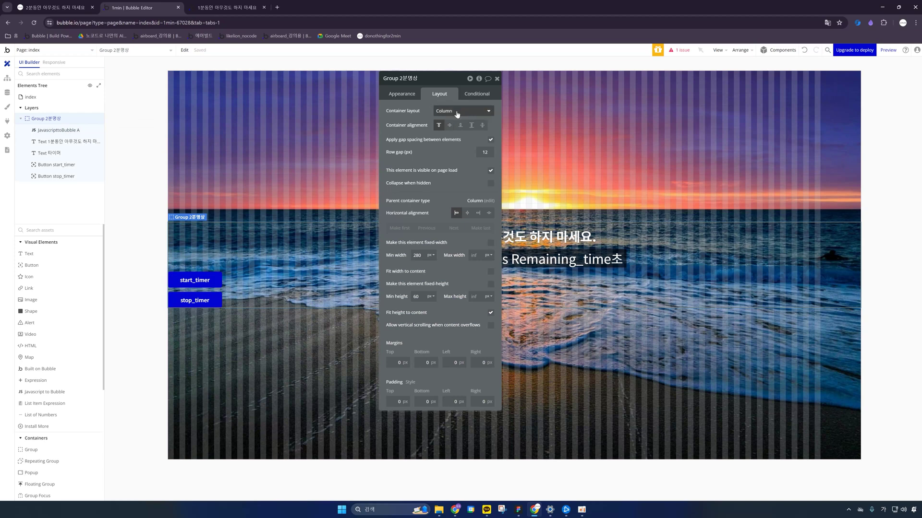
mouse_move(457, 113)
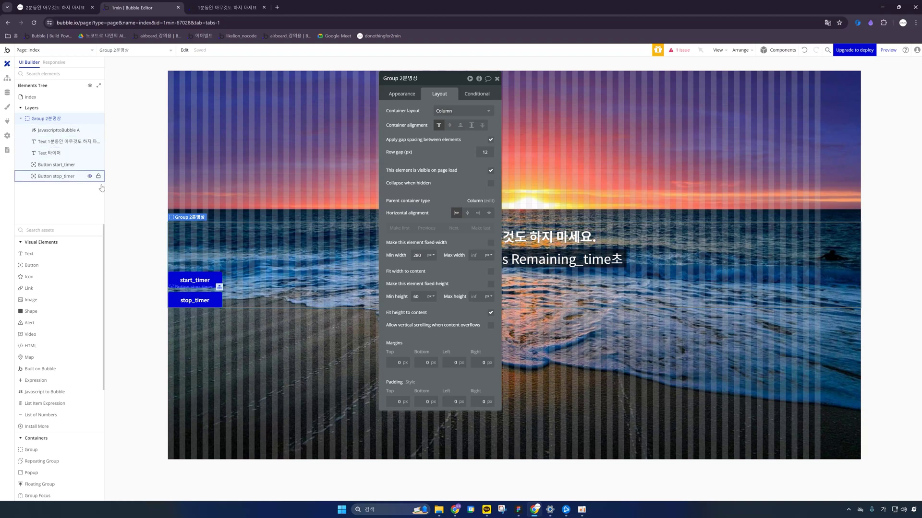
click(61, 130)
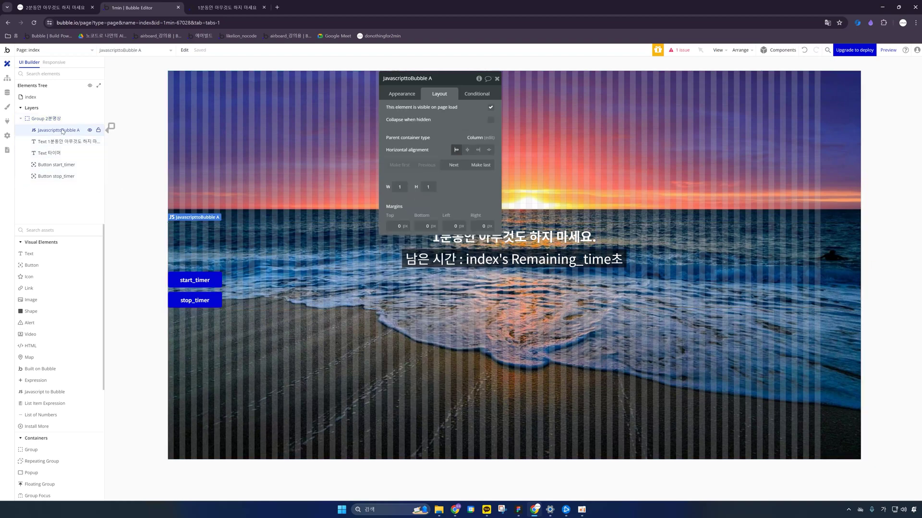
click(479, 167)
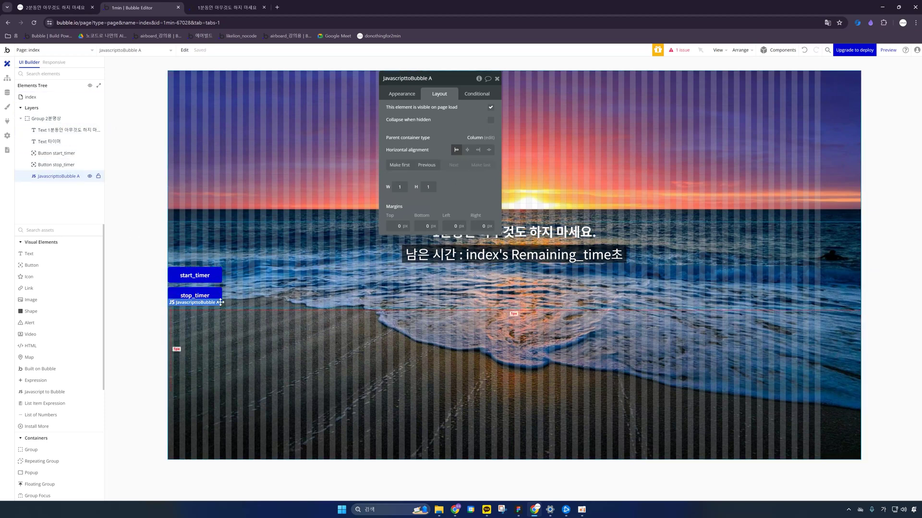
Step: Try moving the Javascript to Bubble element above Button stop_timer and back to last place, and reselect it
drag(57, 176, 113, 165)
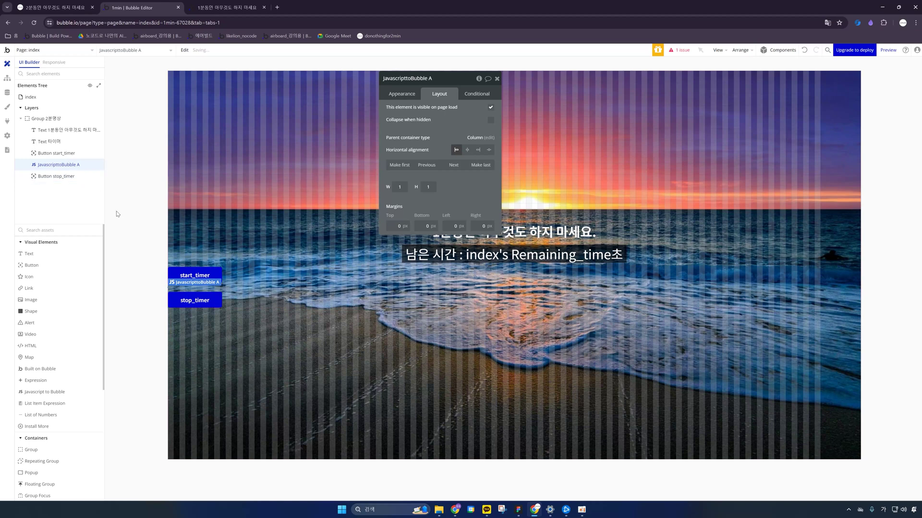
drag(57, 166, 115, 178)
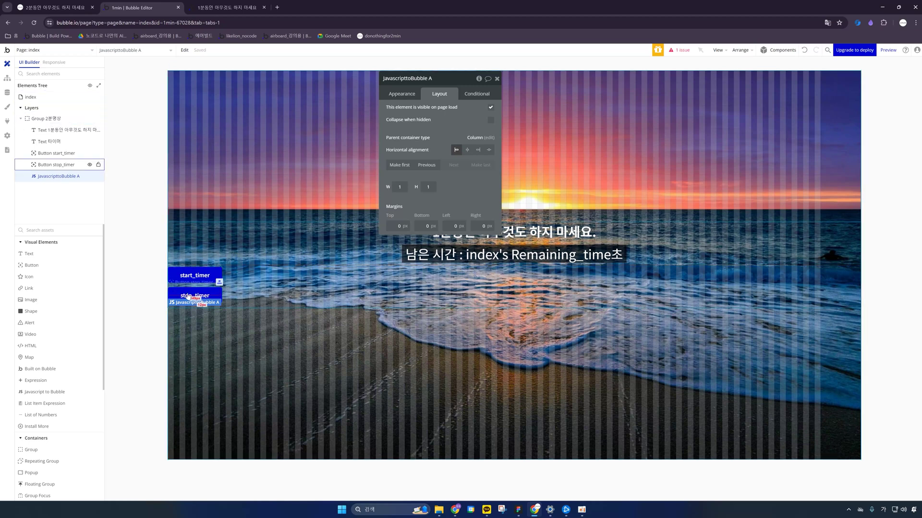
click(138, 50)
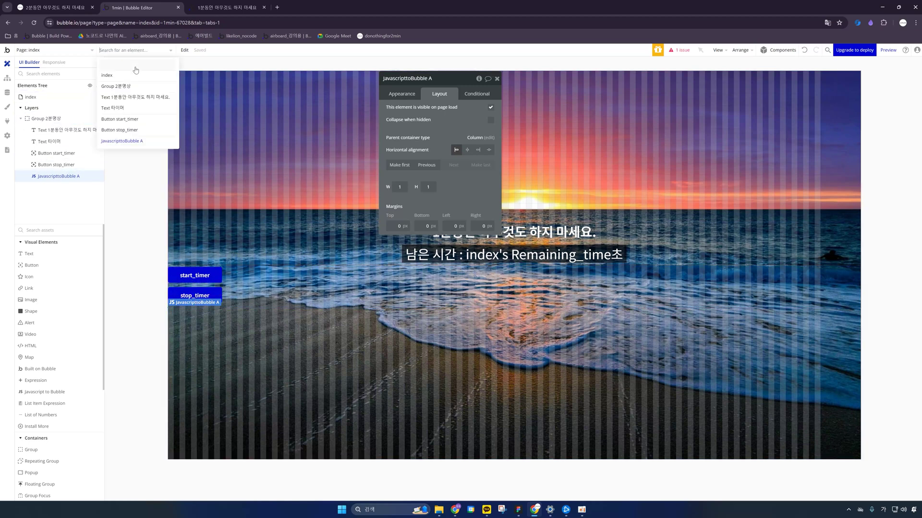
click(123, 148)
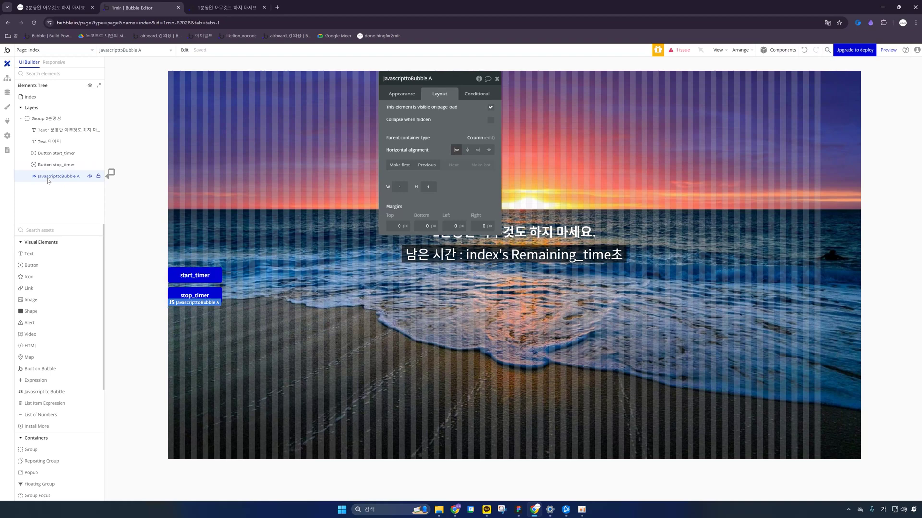
Step: Set the Javascript to Bubble element's bubble_fn_suffix to mouse
click(400, 94)
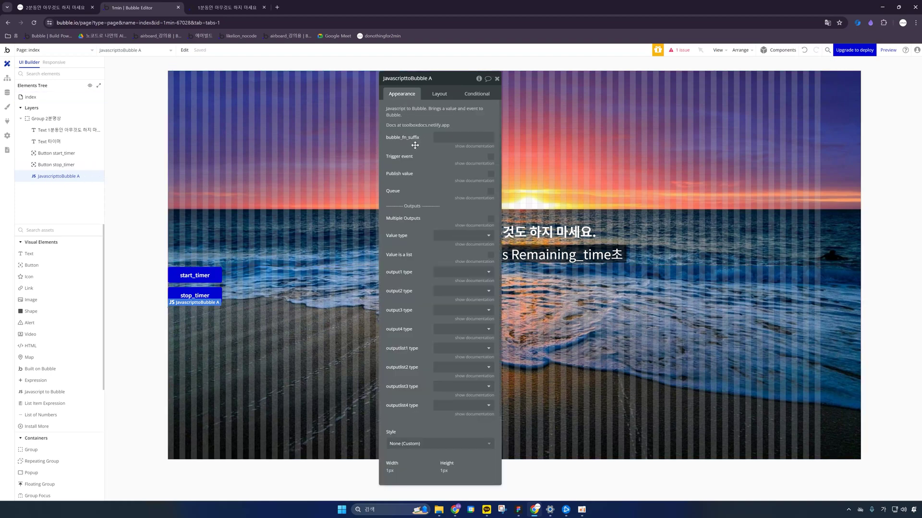
click(451, 135)
click(451, 134)
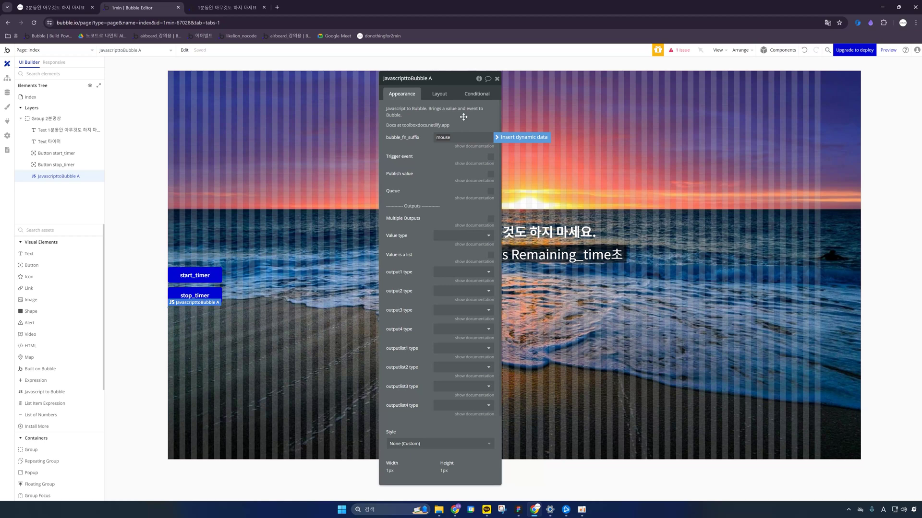
click(463, 116)
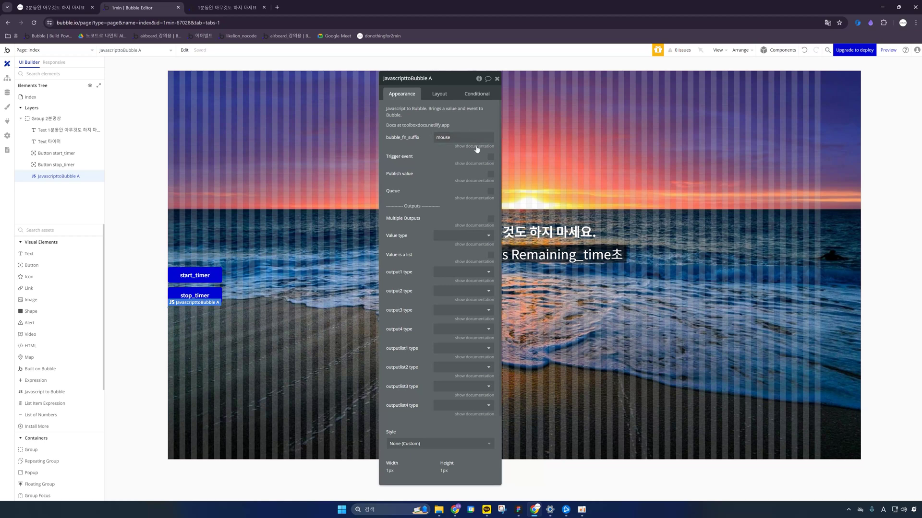
Step: Enable Trigger event on the Javascript to Bubble element after reading its documentation, leaving Publish value disabled
click(492, 157)
click(477, 164)
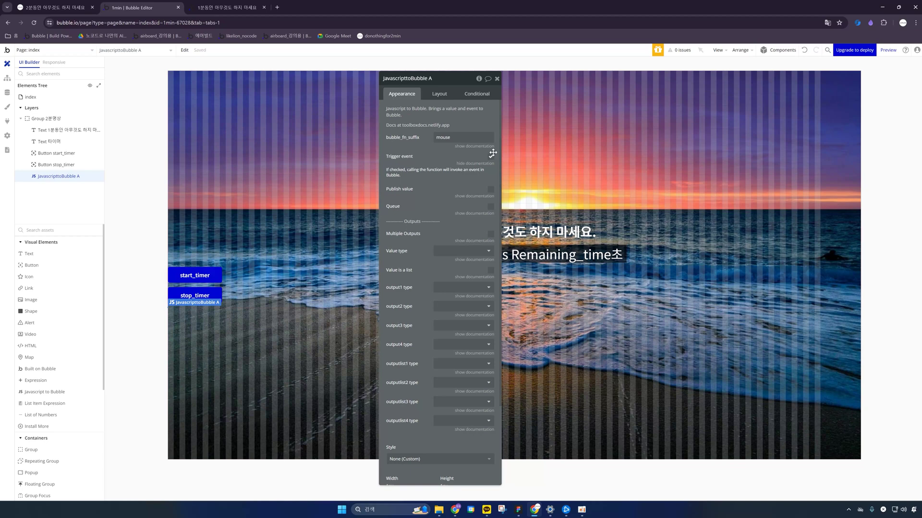
click(490, 156)
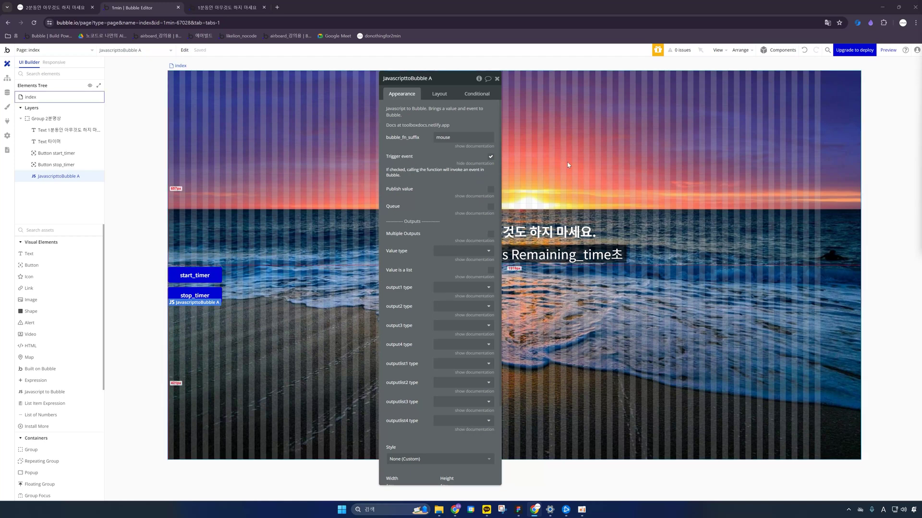
click(491, 189)
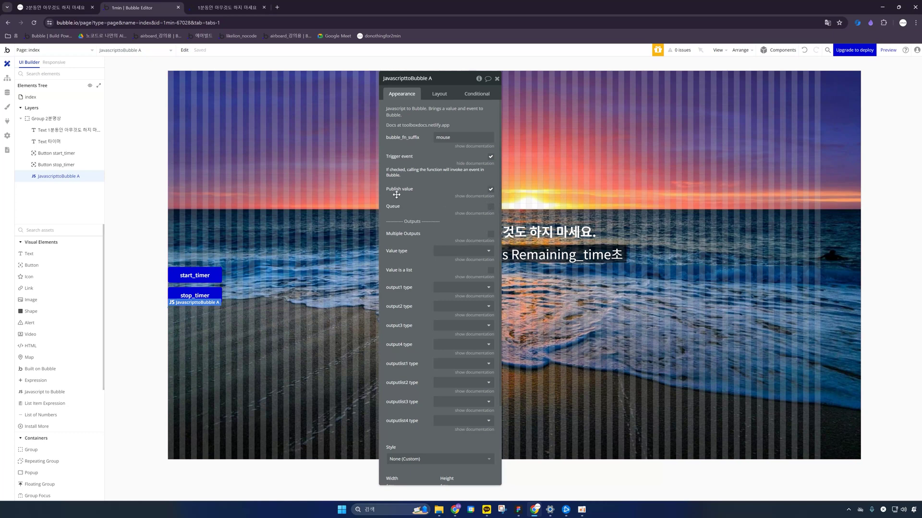
click(490, 189)
drag(432, 81, 496, 83)
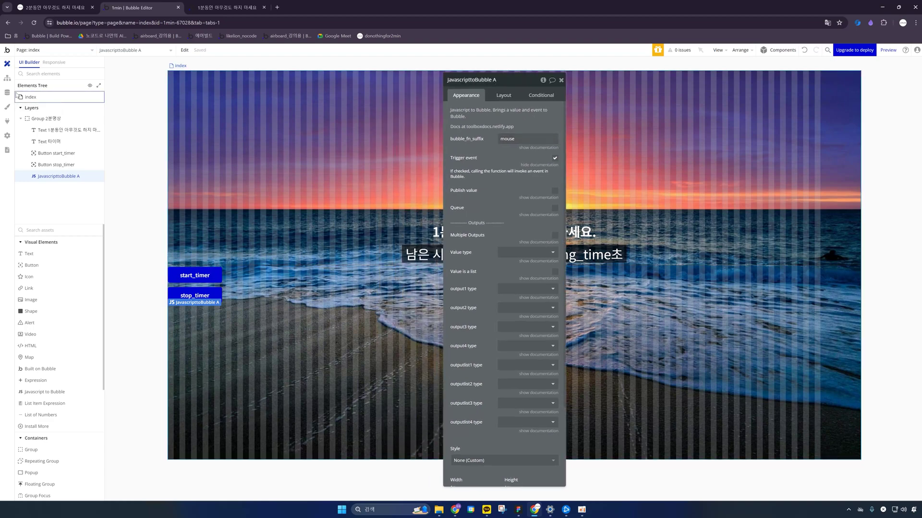
Step: Test the manual timer start on the reloaded preview page with its developer tools closed, and return to the index page's workflows
click(7, 78)
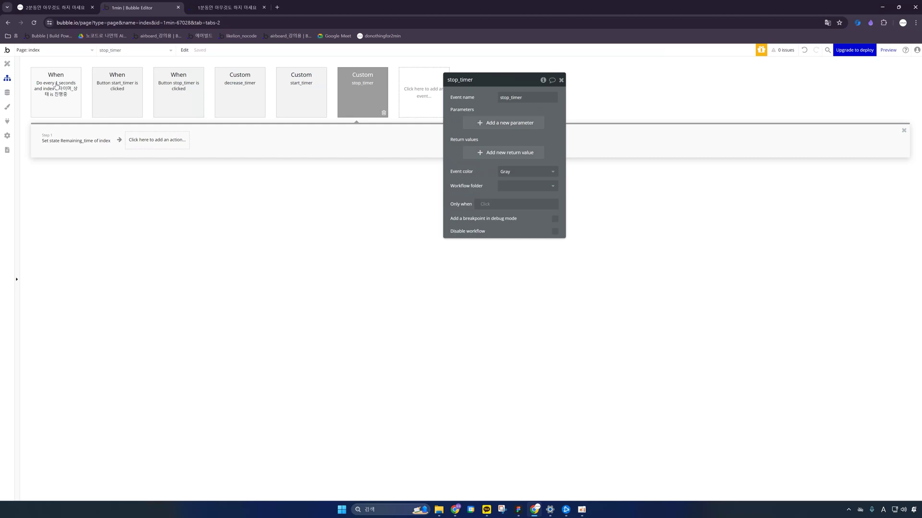
click(226, 7)
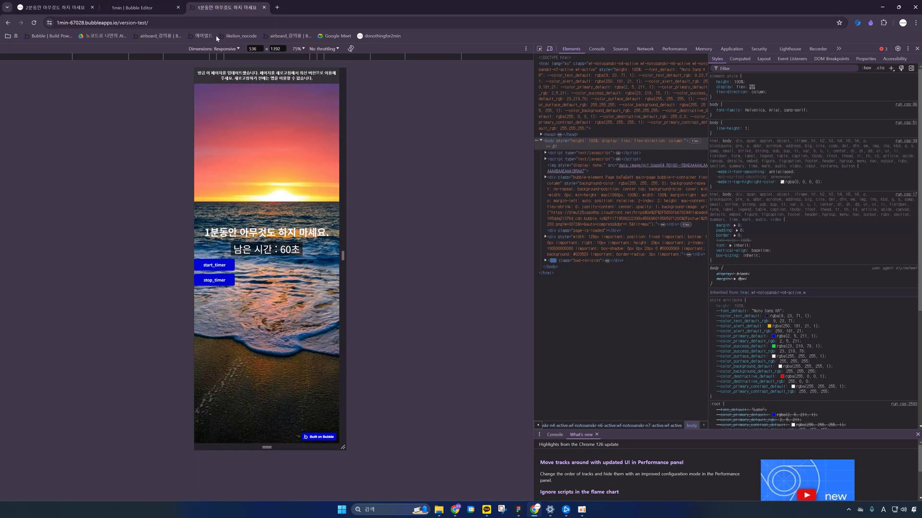
click(917, 49)
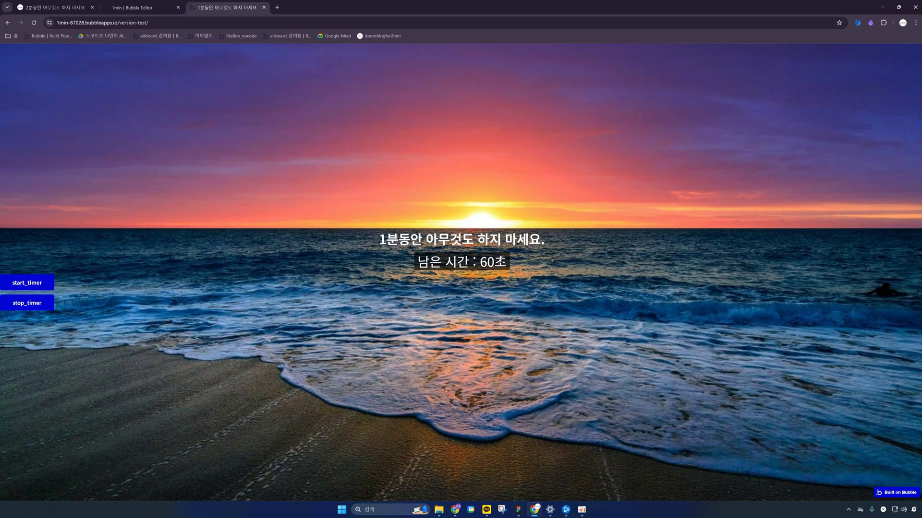
click(34, 23)
click(33, 286)
click(29, 284)
click(125, 9)
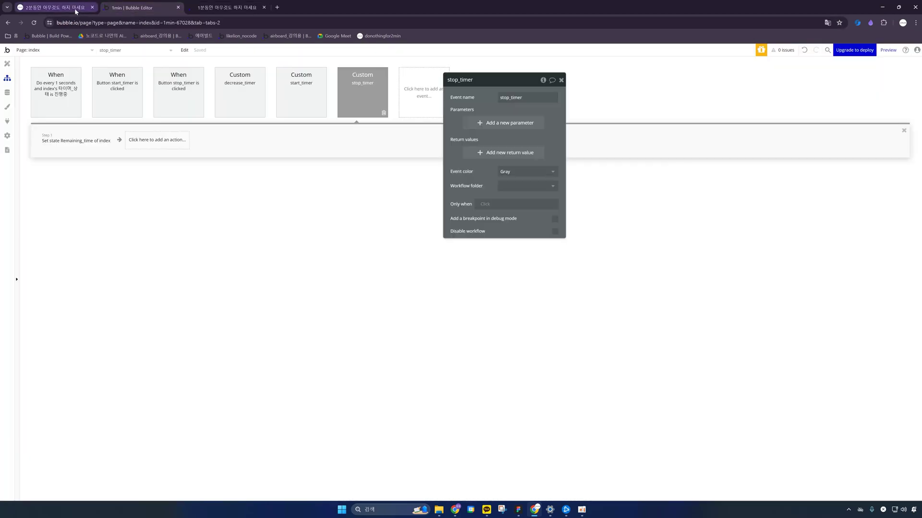
Step: Add a Page is loaded event to the index page's workflows
click(48, 100)
click(419, 95)
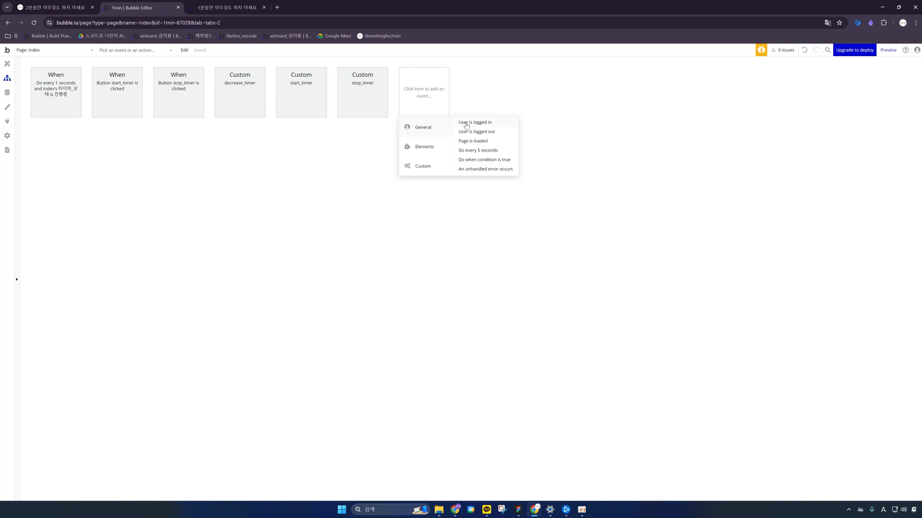
click(474, 144)
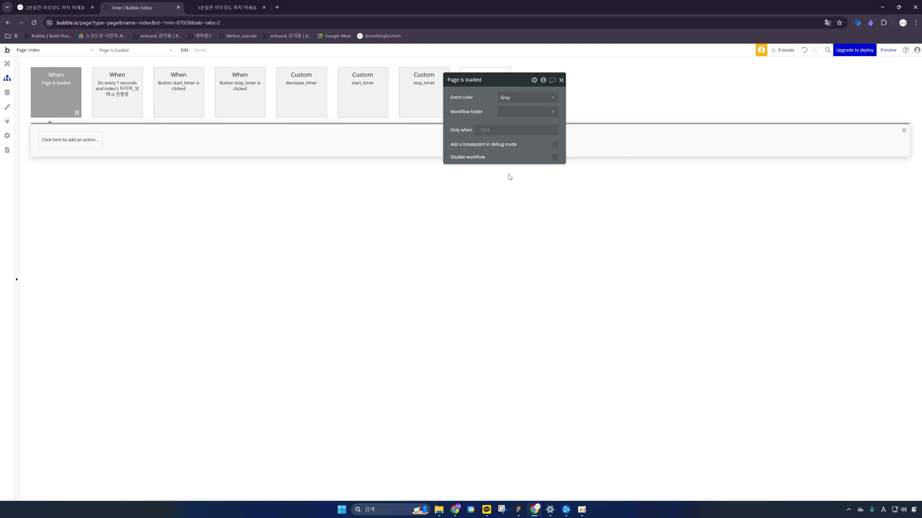
Step: Add a Trigger a custom event action for start_timer to the Page is loaded workflow
click(83, 140)
text(t)
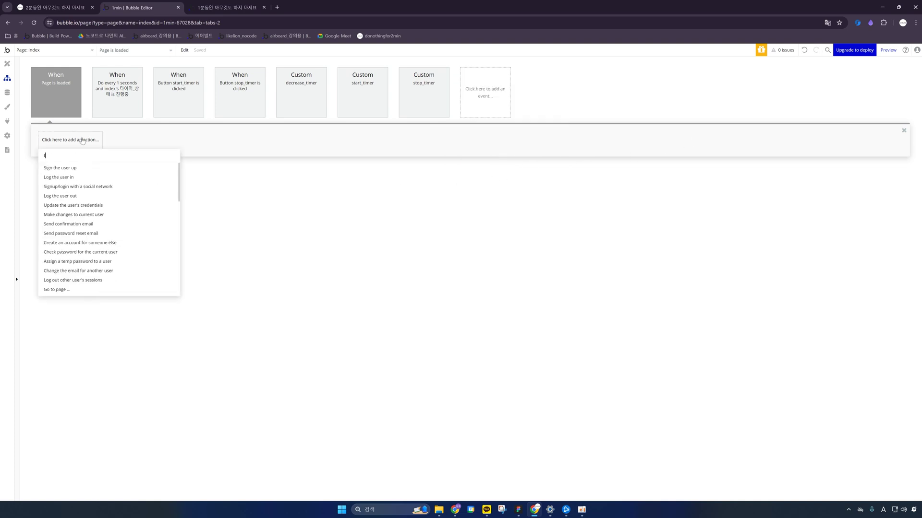
text(ri)
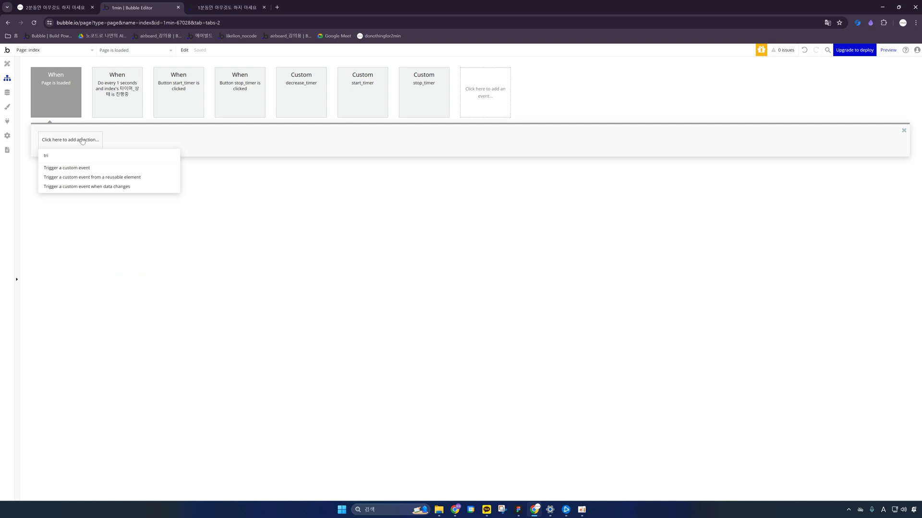
click(67, 168)
click(527, 98)
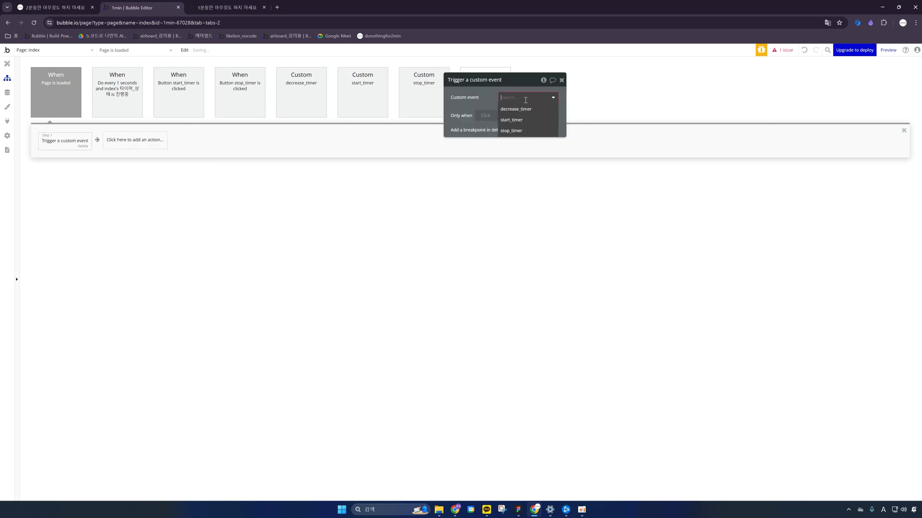
click(525, 120)
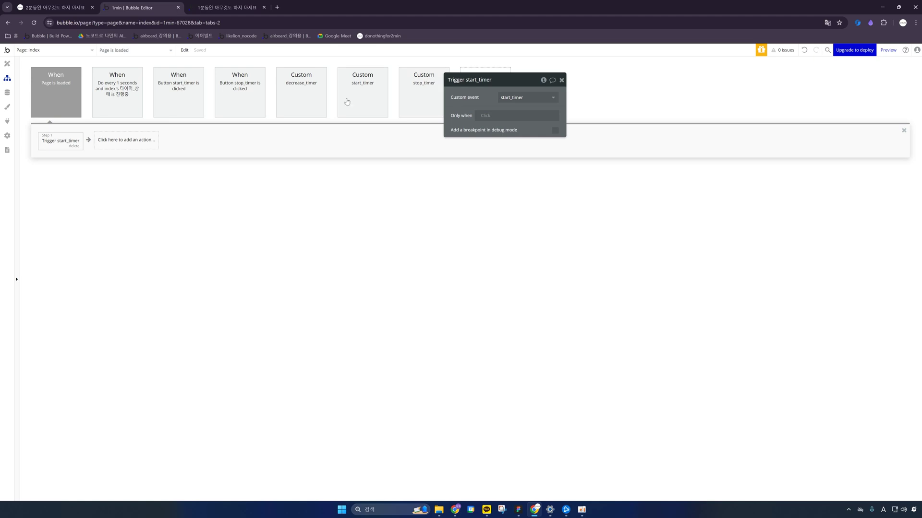
Step: Compare how the timer starts on page load in the preview and on the reloaded two-minute reference site
click(226, 7)
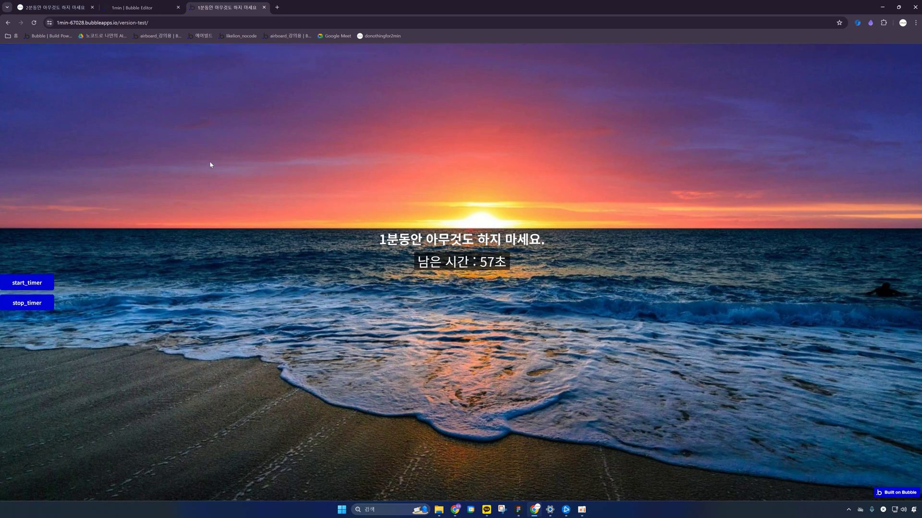
click(52, 10)
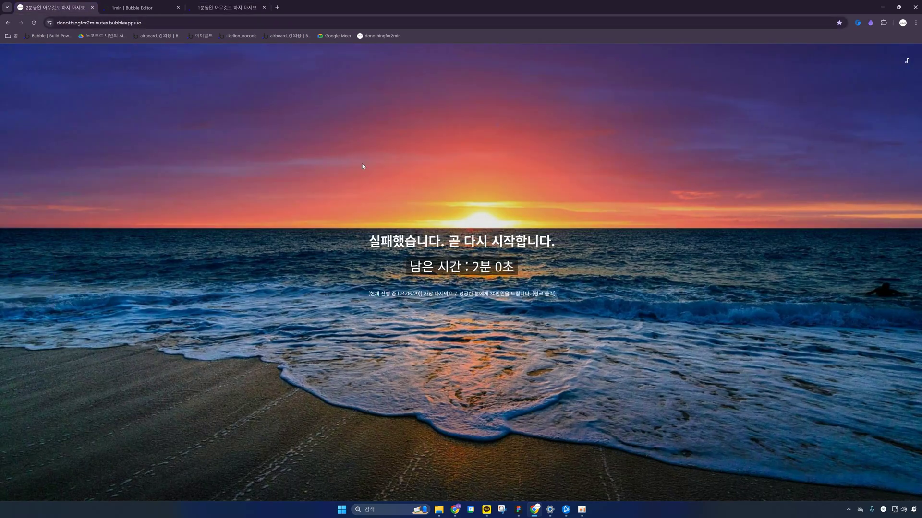
click(34, 23)
click(34, 23)
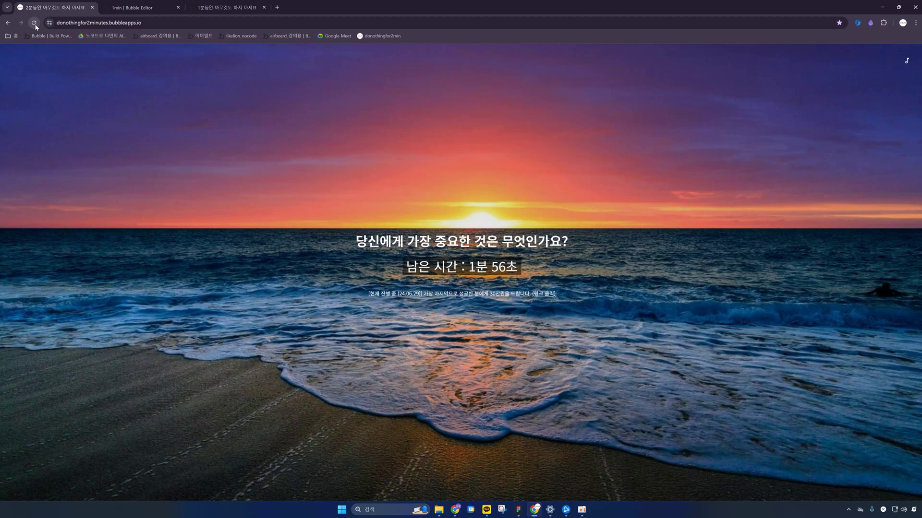
click(227, 9)
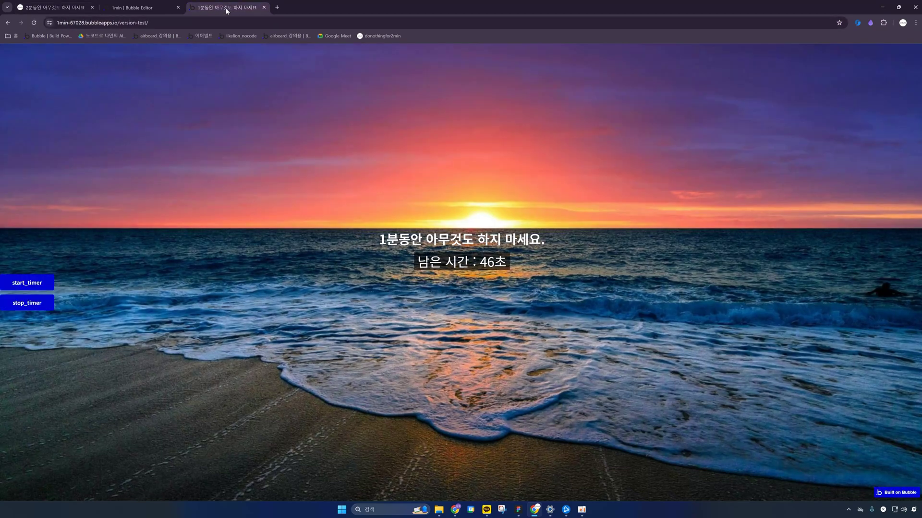
click(140, 9)
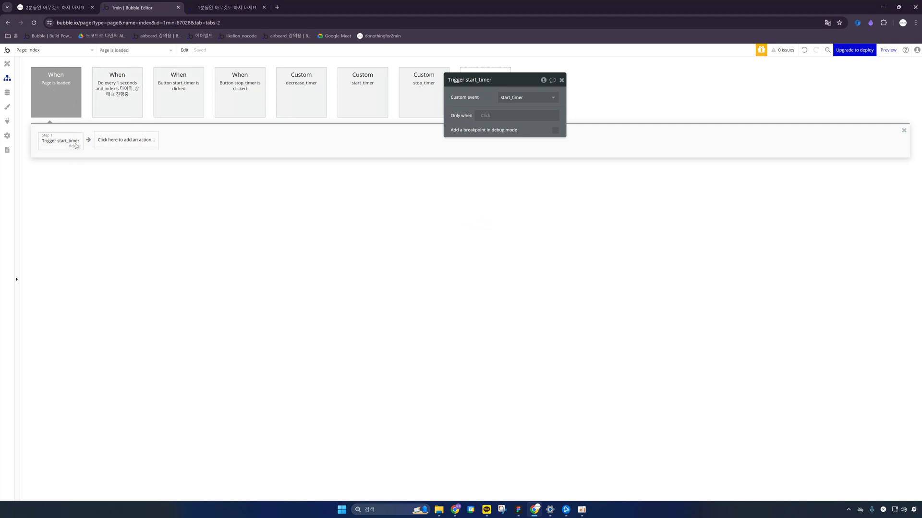
Step: Insert a pause of 2000 ms before the Trigger start_timer action in the Page is loaded workflow
right_click(60, 146)
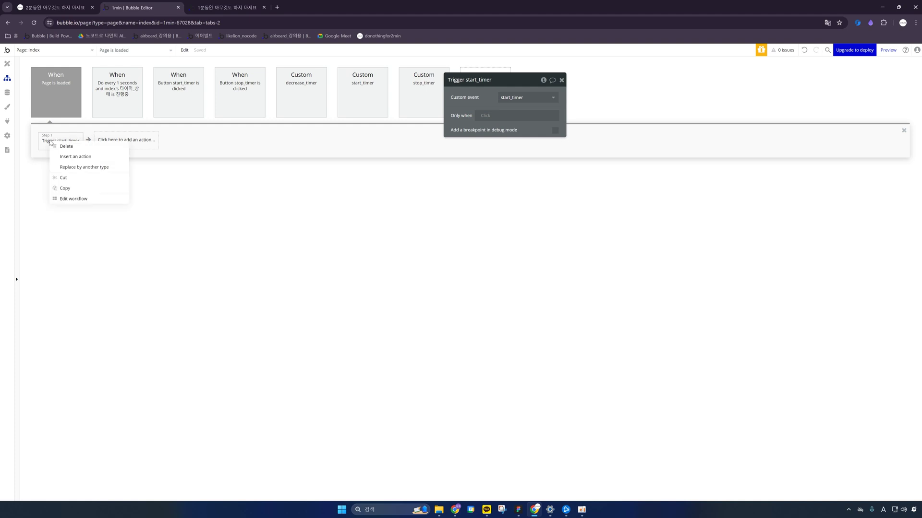
click(72, 154)
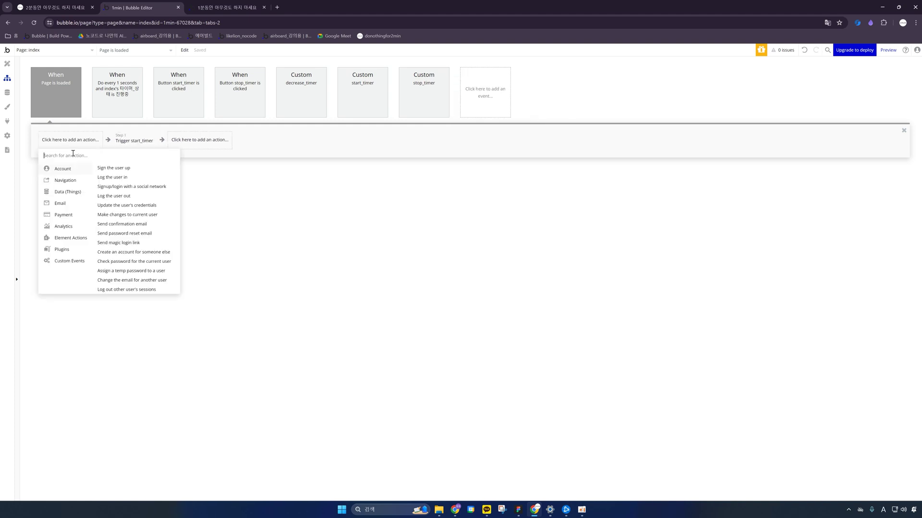
text(pau)
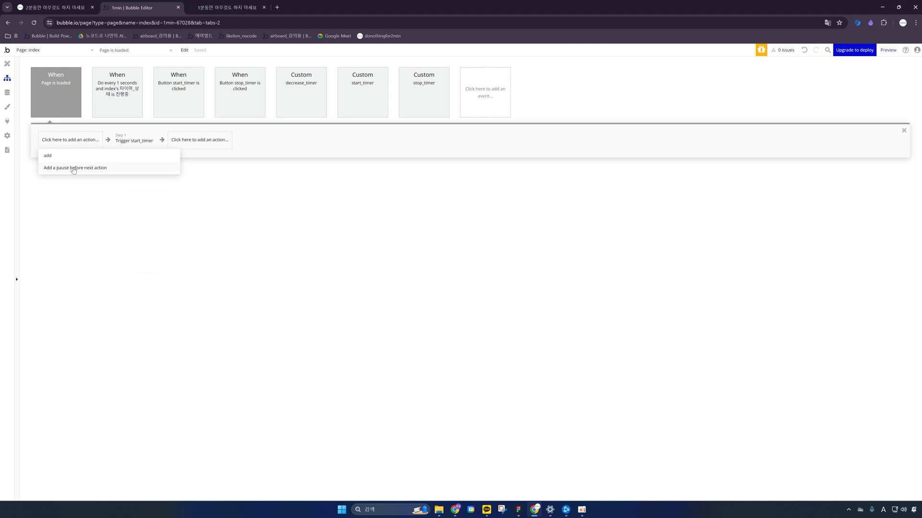
click(72, 167)
click(549, 98)
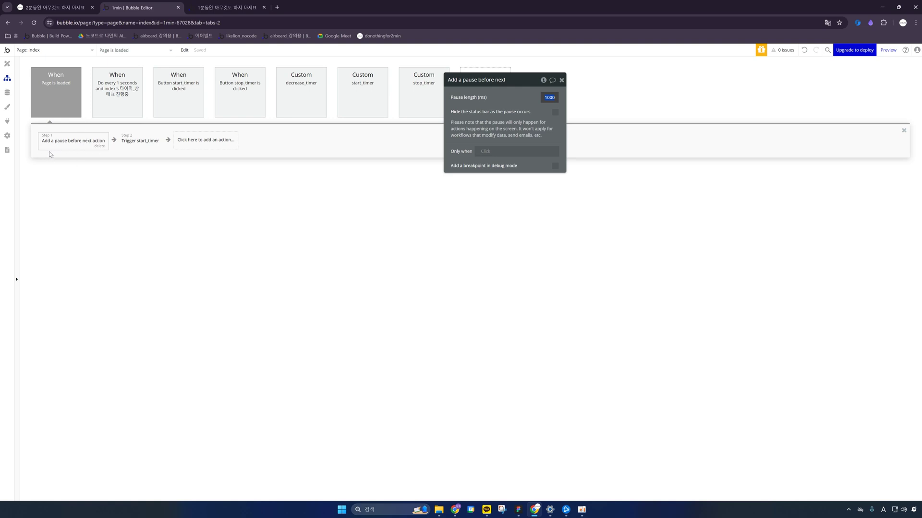
drag(512, 82, 353, 128)
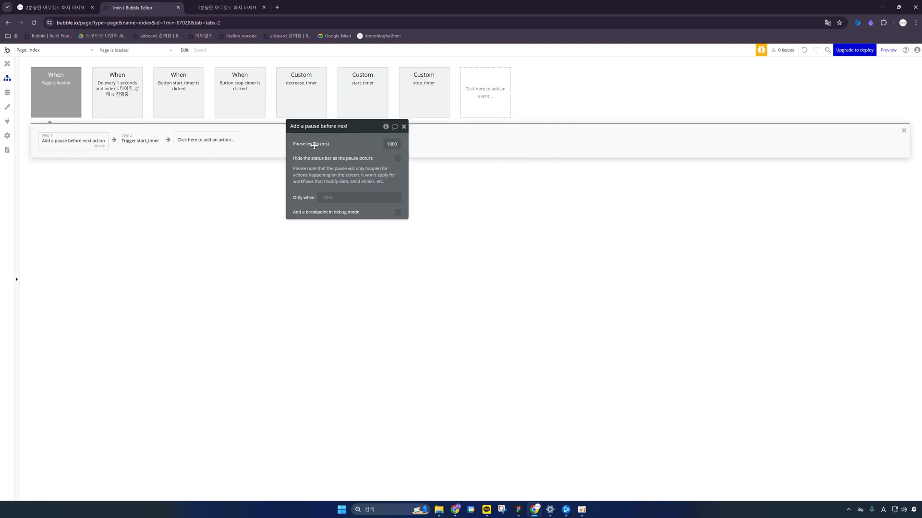
click(391, 146)
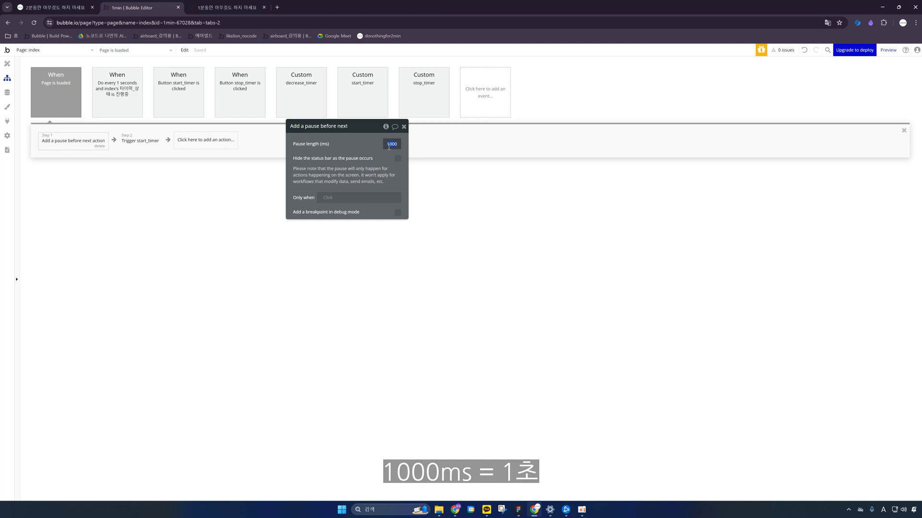
text(2000)
Step: Reload the preview page to check the delayed timer start, and return to the workflow editor
click(232, 8)
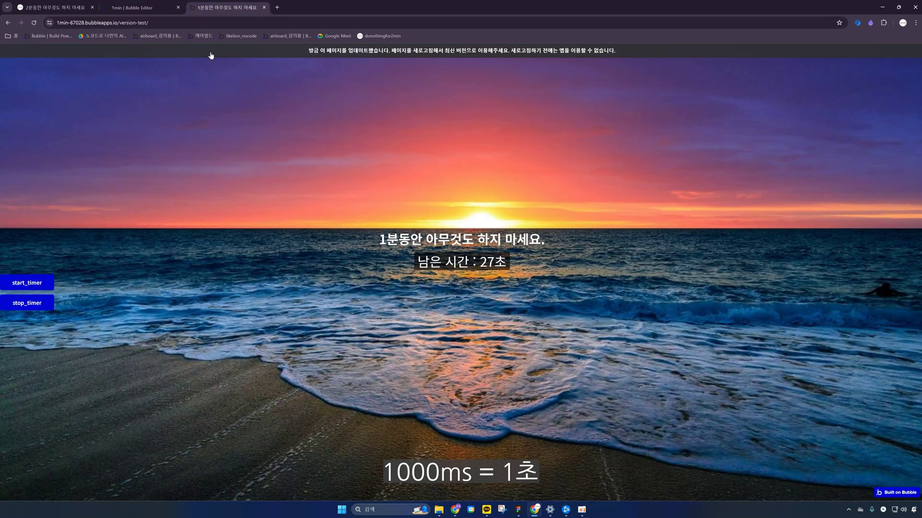
key(F5)
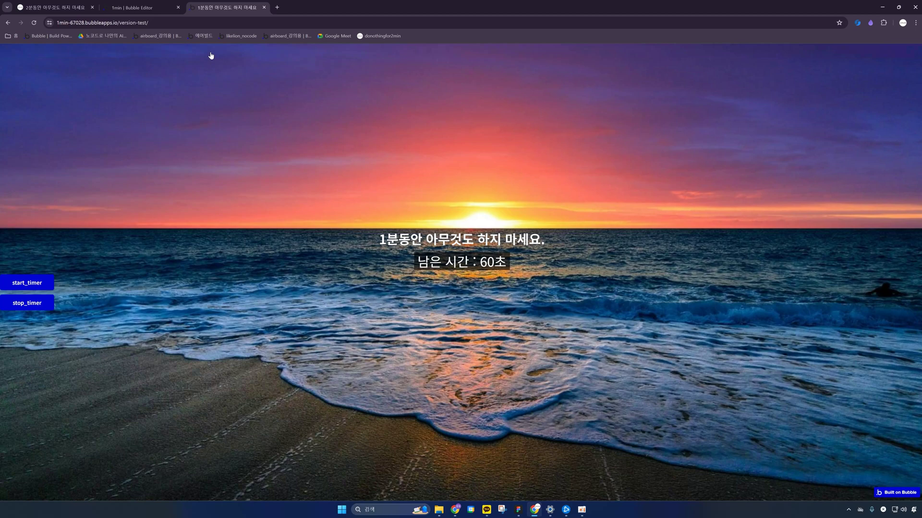
click(34, 23)
click(139, 7)
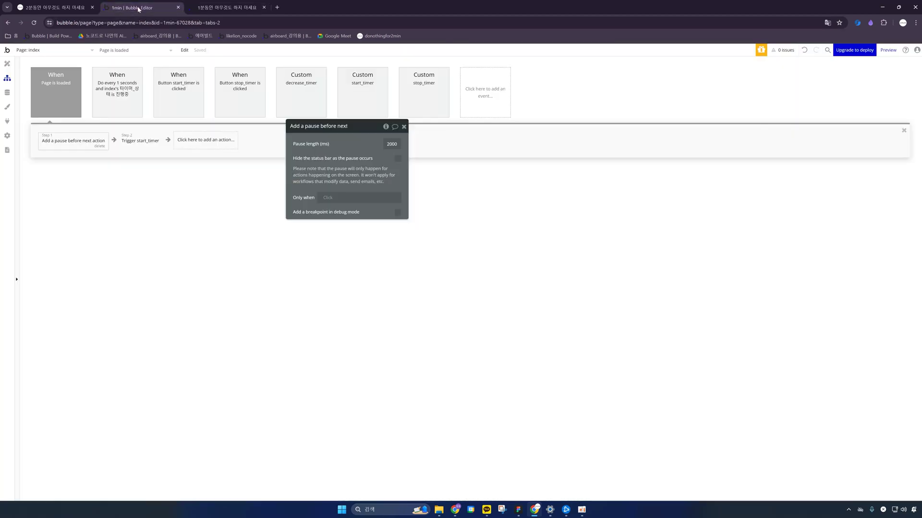
Step: Hide the status bar while the pause occurs, and recheck the automatic timer start on the preview page
click(398, 159)
click(140, 140)
click(226, 7)
click(36, 56)
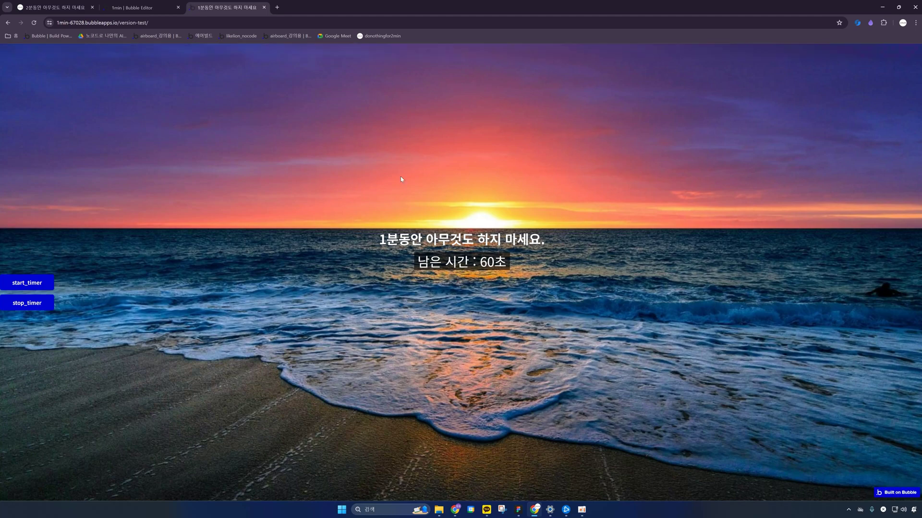
click(154, 10)
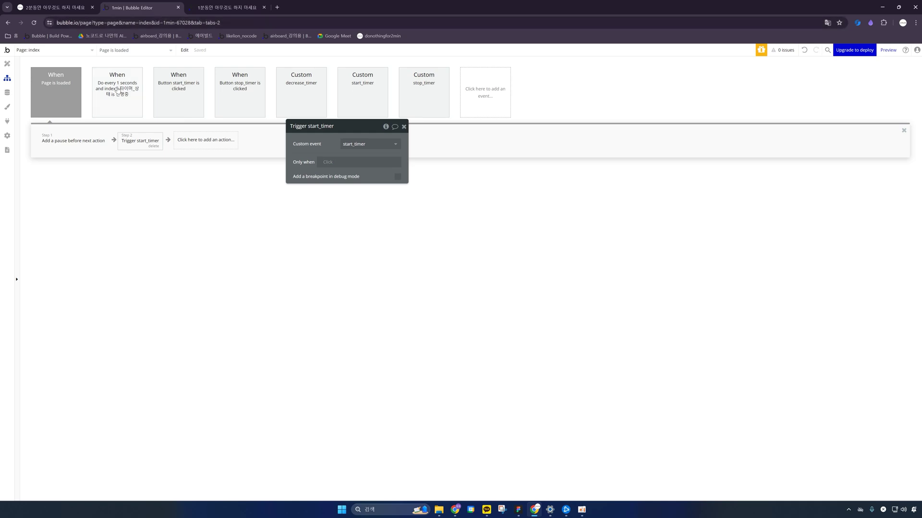
click(230, 7)
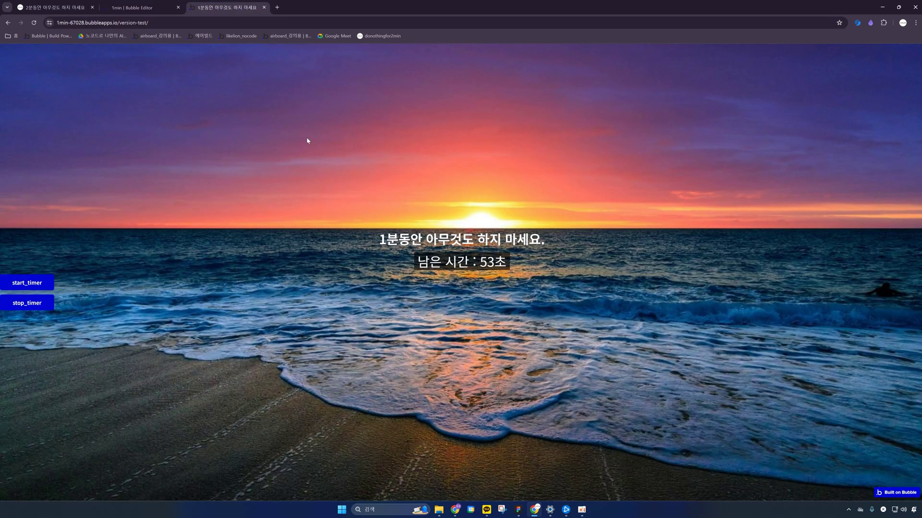
click(161, 10)
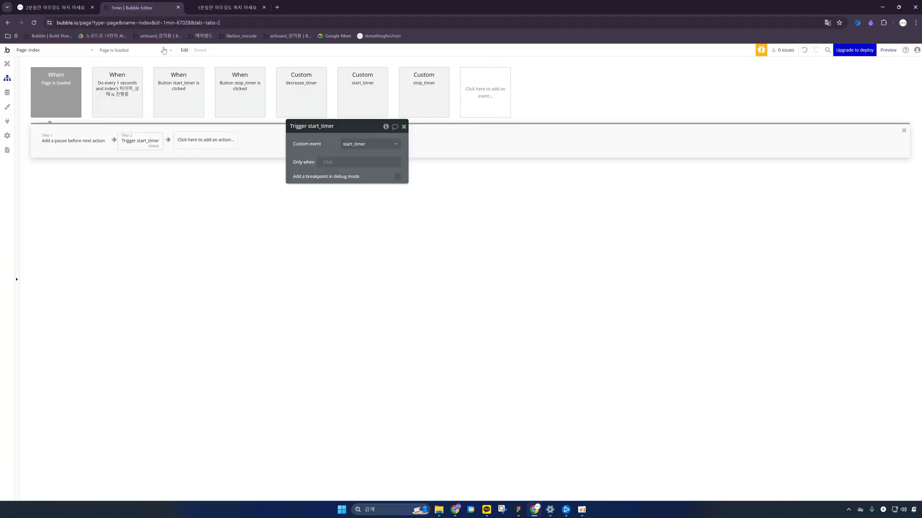
Step: Insert a Run javascript action before the pause in the Page is loaded workflow
click(72, 141)
click(127, 143)
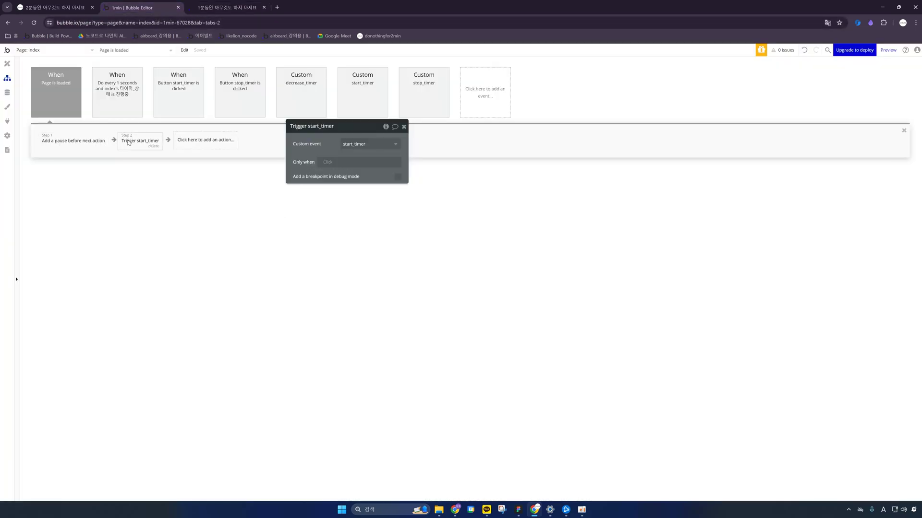
click(51, 143)
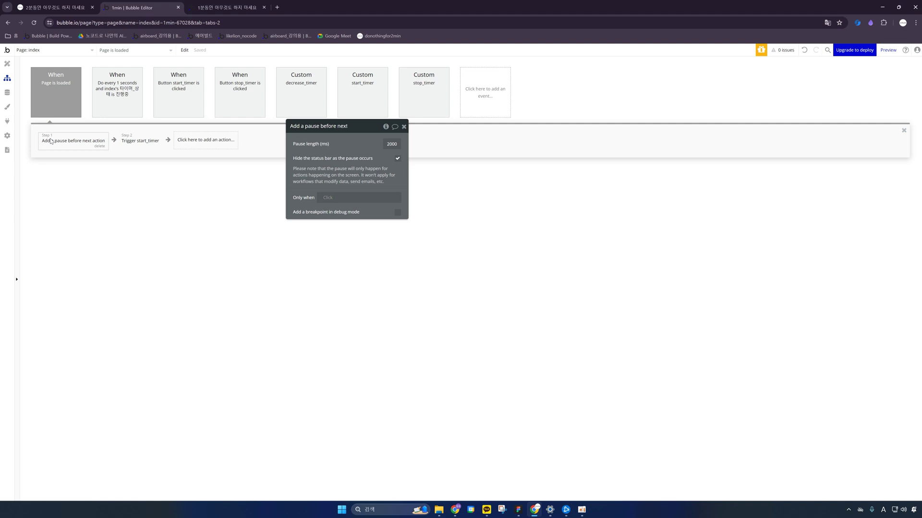
right_click(50, 141)
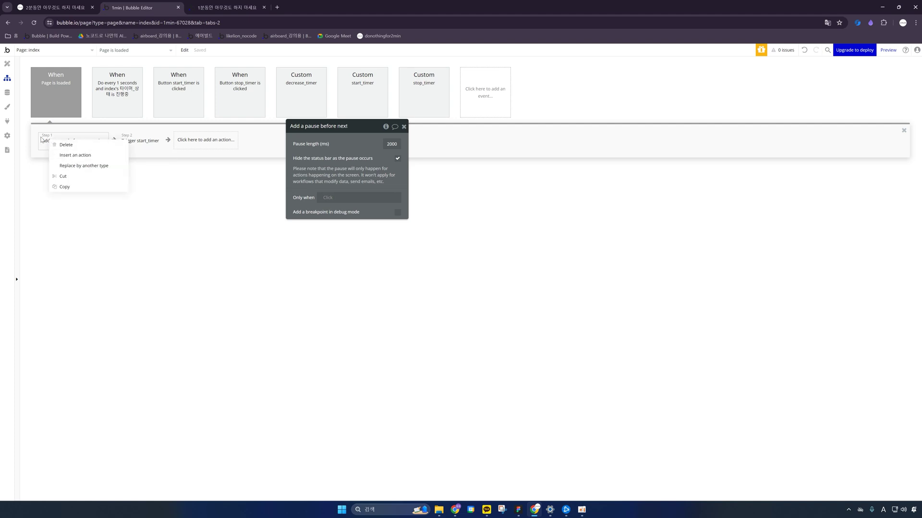
click(76, 156)
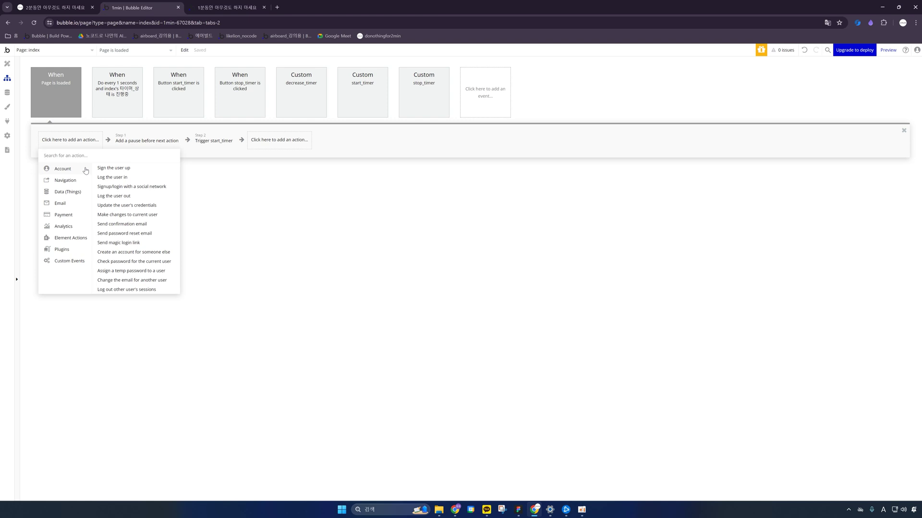
text(ru)
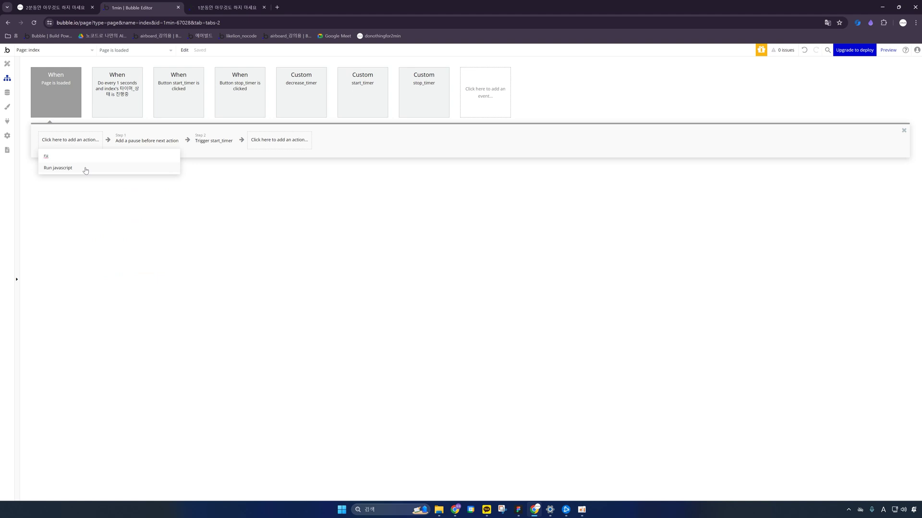
click(86, 169)
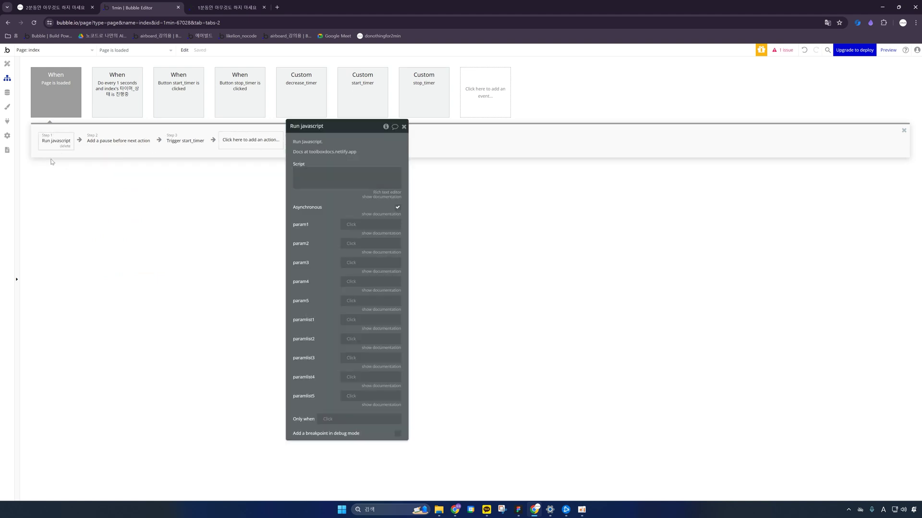
Step: Paste the copied script with mousemove, click and keydown listeners calling bubble_fn_mouse into the Run javascript action's Script
click(318, 172)
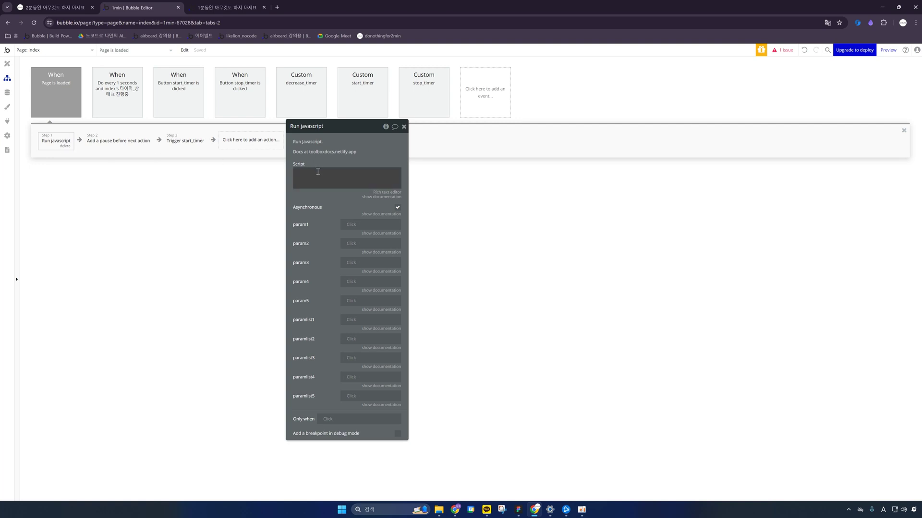
drag(338, 126, 420, 110)
click(392, 162)
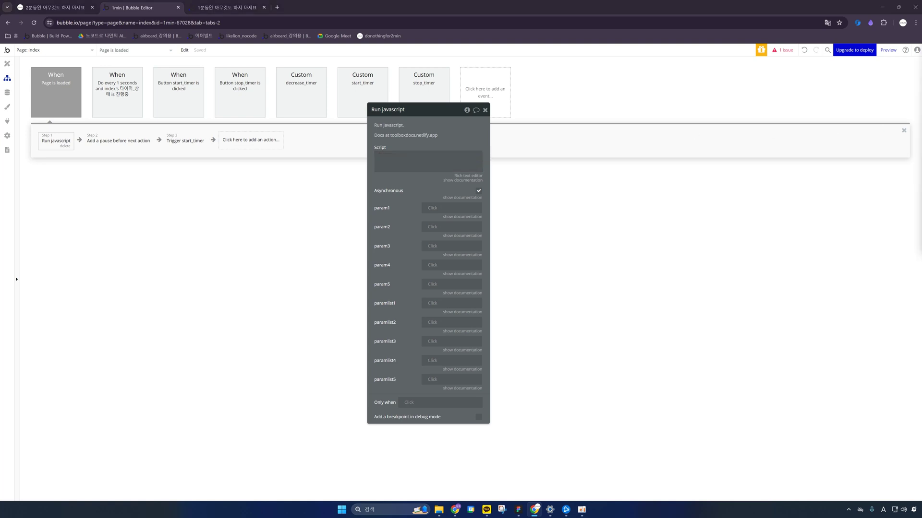
click(414, 164)
key(ctrl+v)
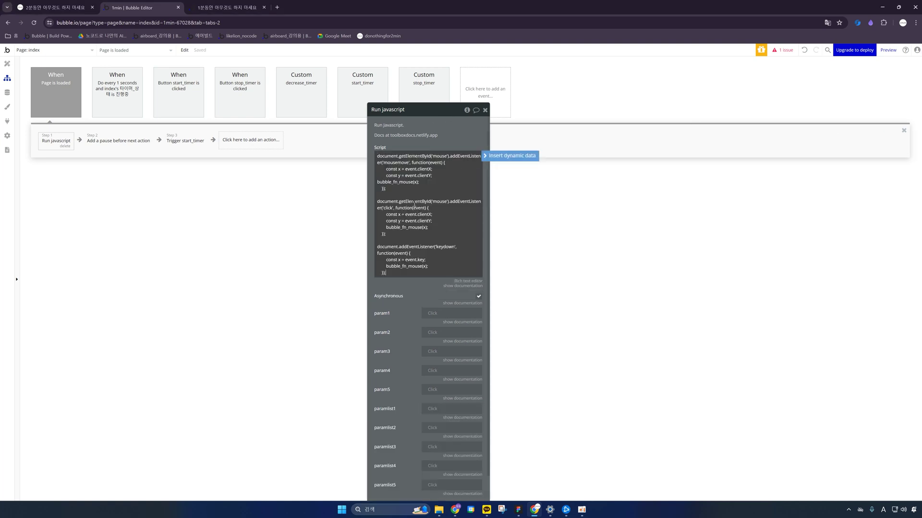
drag(420, 113, 487, 79)
key(ctrl+a)
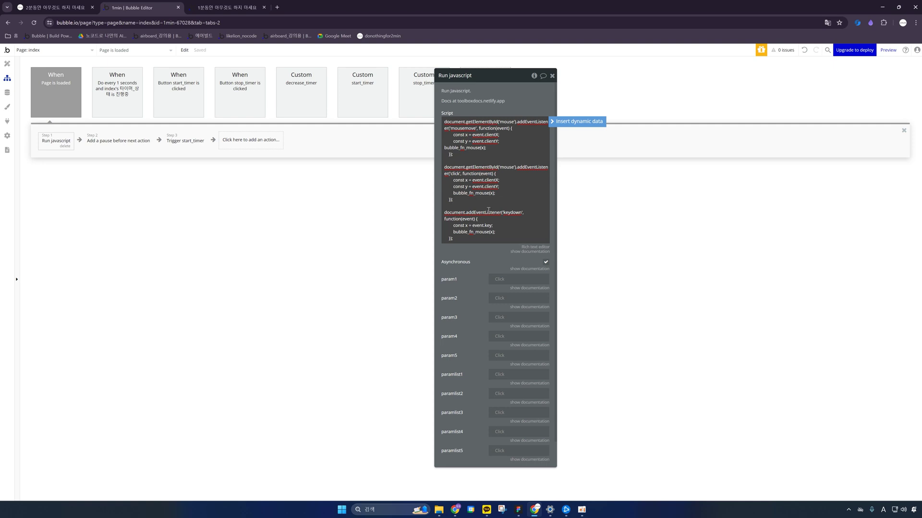
click(486, 268)
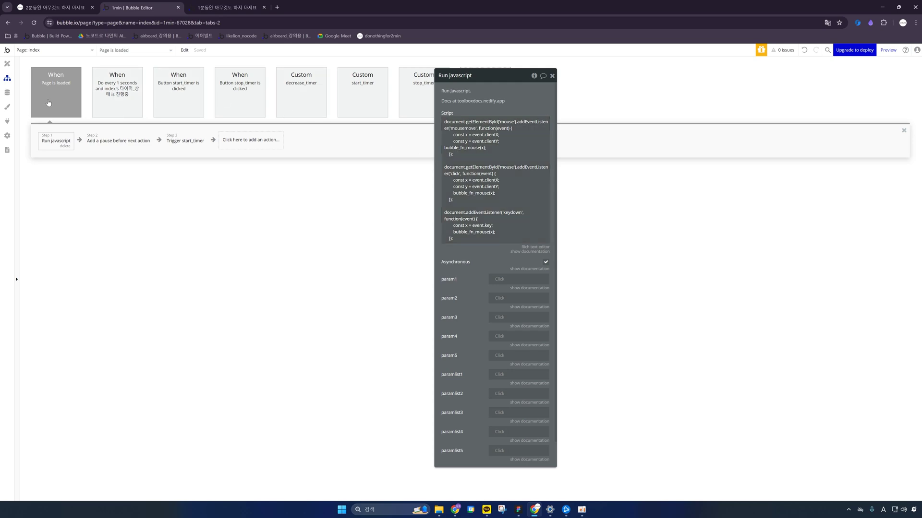
Step: Return to the page design and look through the index page's appearance properties for an ID setting
click(8, 63)
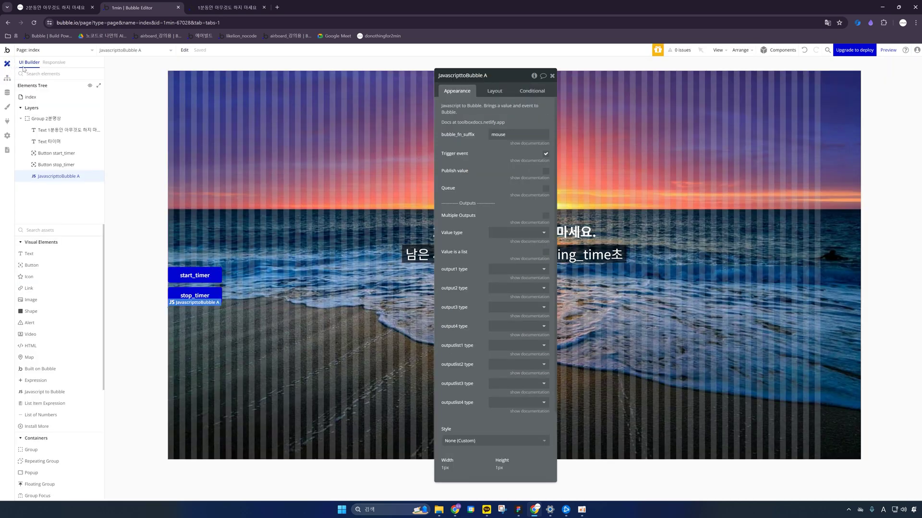
click(205, 167)
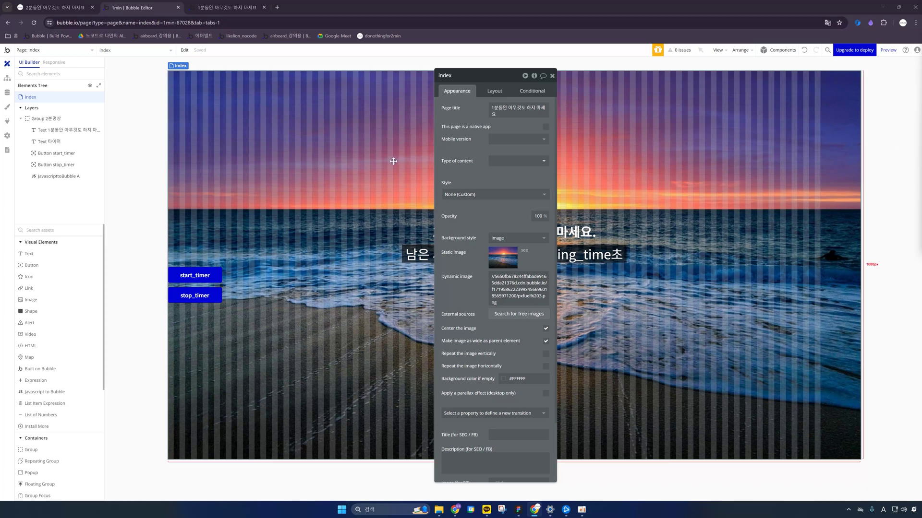
drag(467, 81, 431, 73)
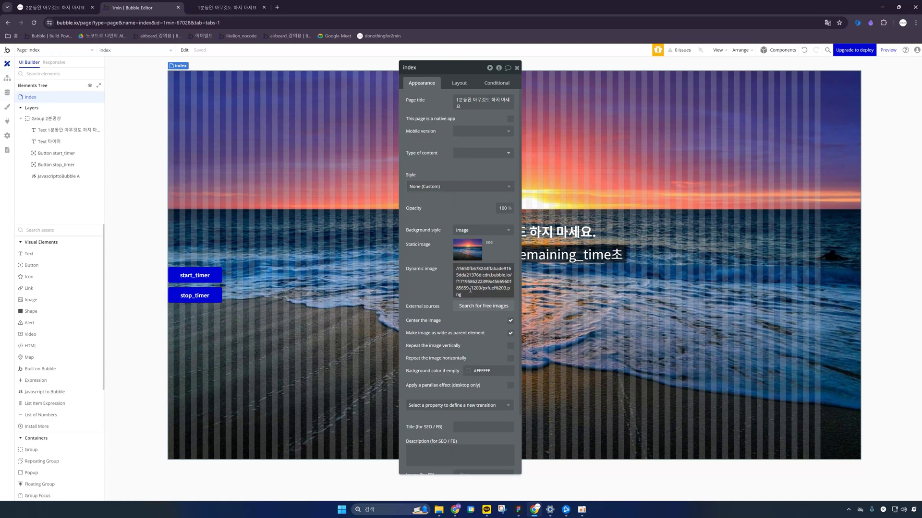
scroll(460, 288, down, 3)
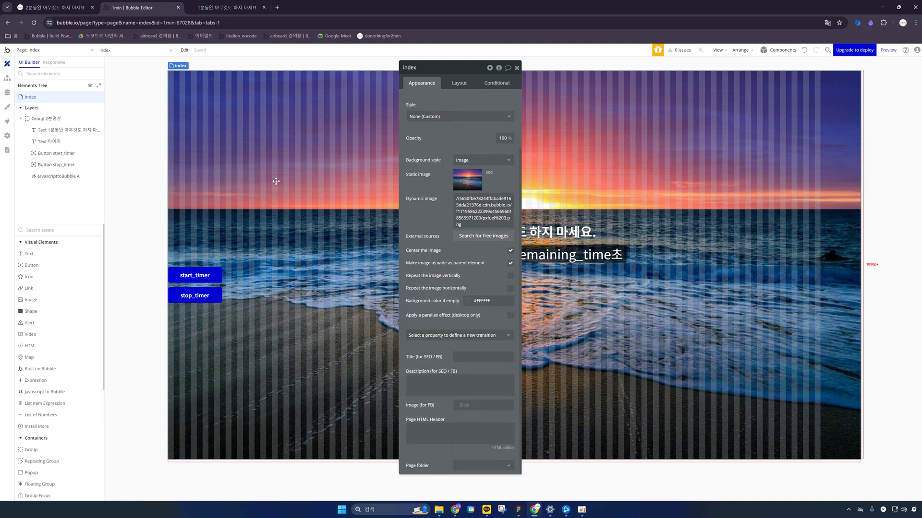
Step: Turn off Fit height to content for Group 2분명상 and set its container alignment to centered vertically
click(44, 119)
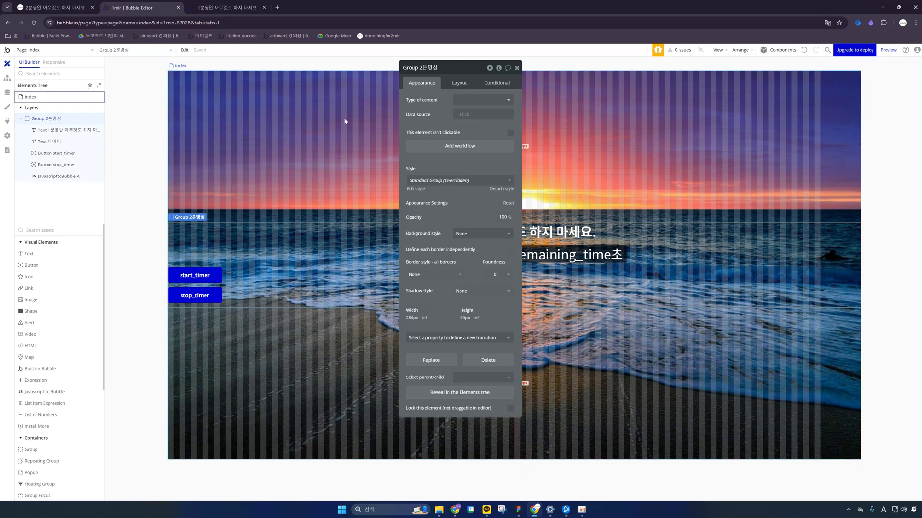
click(458, 84)
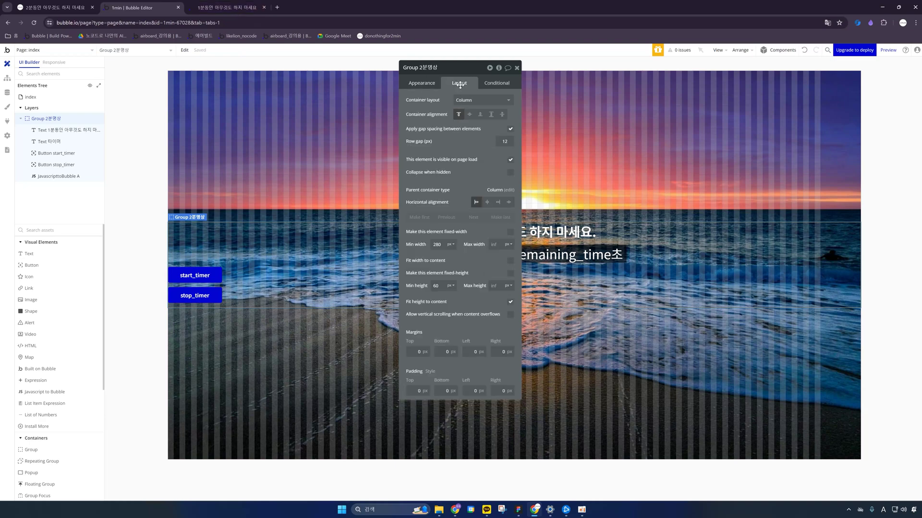
click(226, 7)
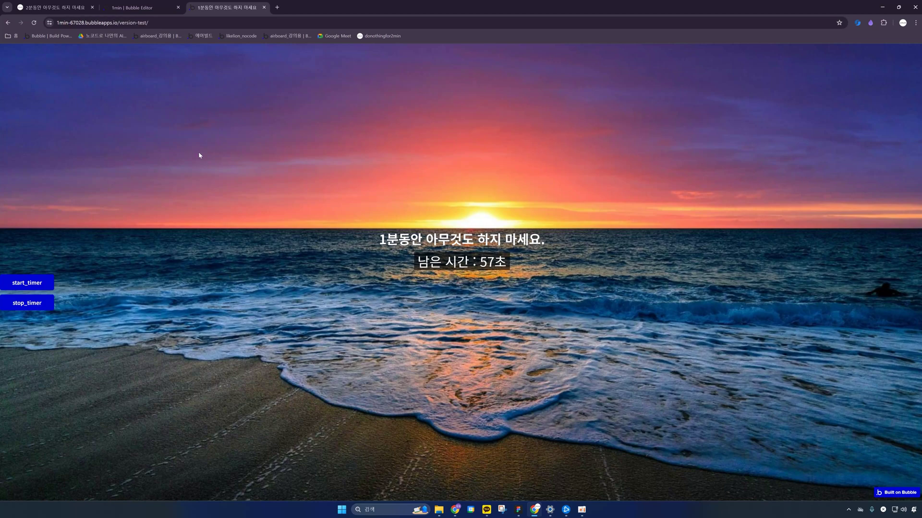
click(144, 7)
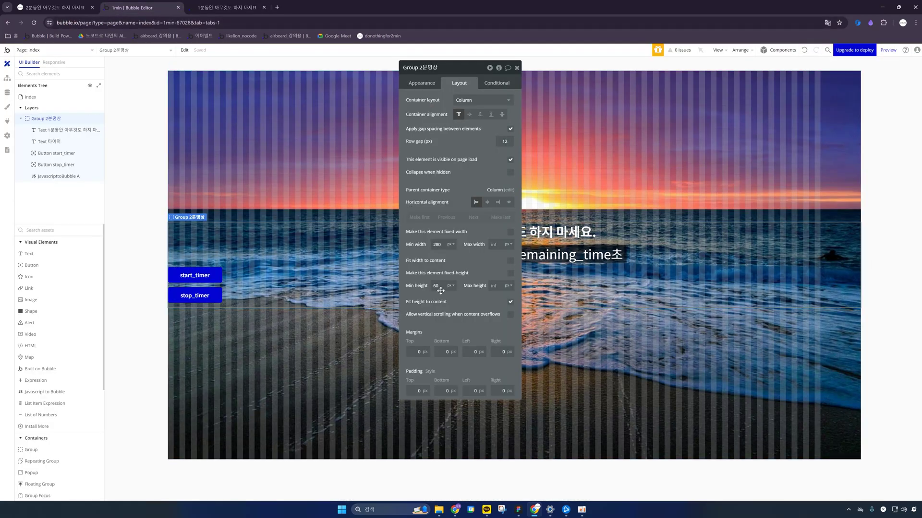
click(511, 303)
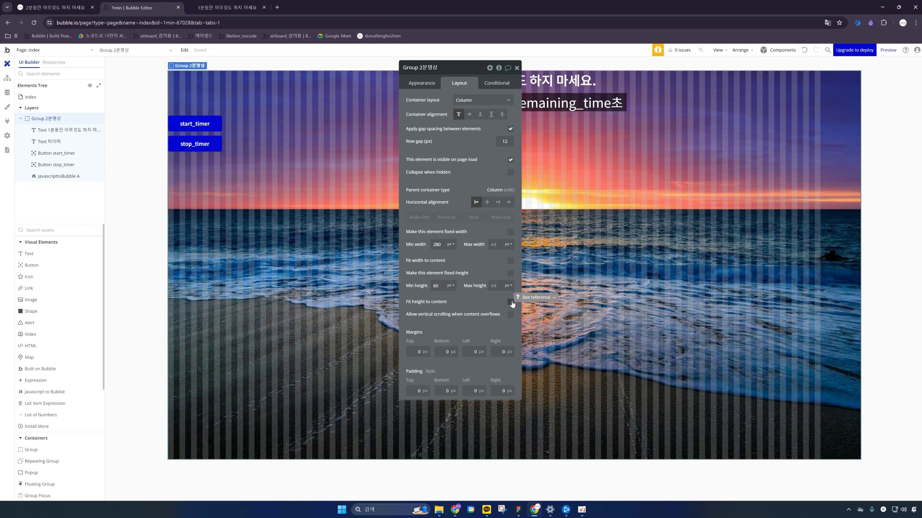
click(487, 202)
click(480, 205)
click(469, 114)
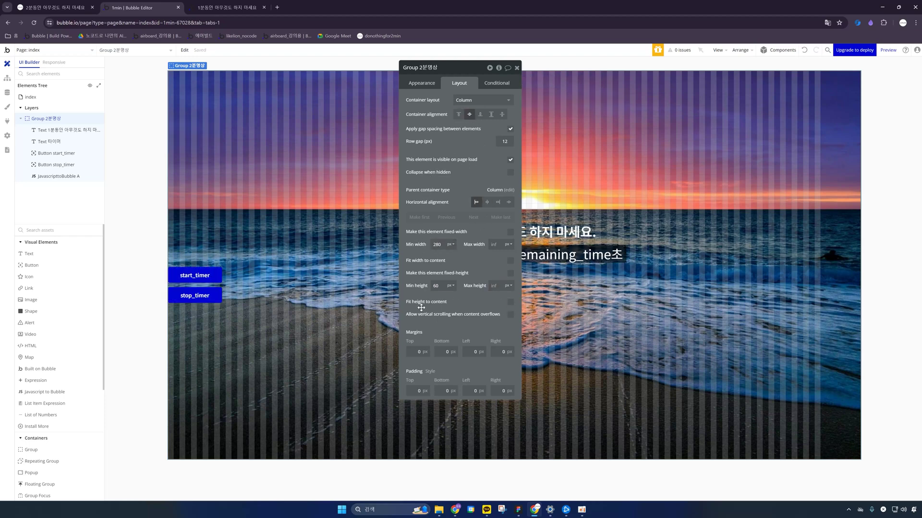
drag(468, 305, 664, 304)
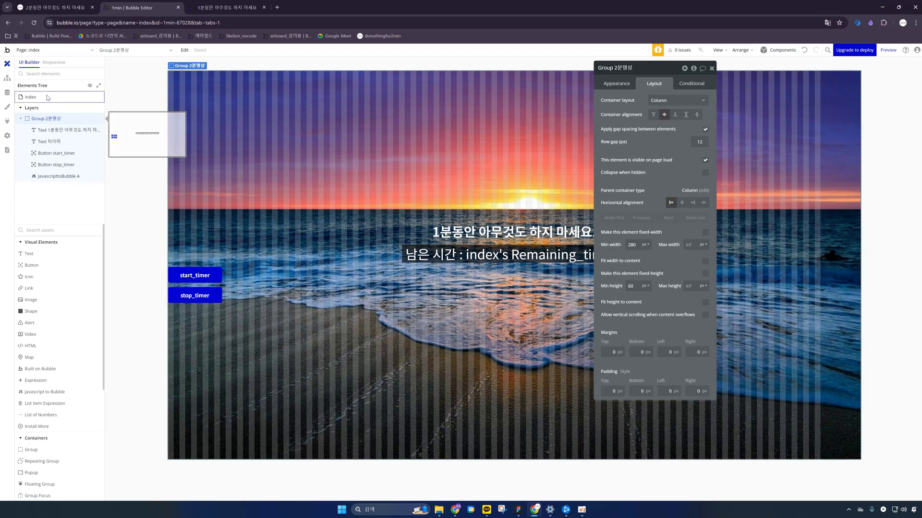
Step: Try a flat color background on Group 2분명상 to check its coverage in the preview, and set the background style back to None
mouse_move(47, 97)
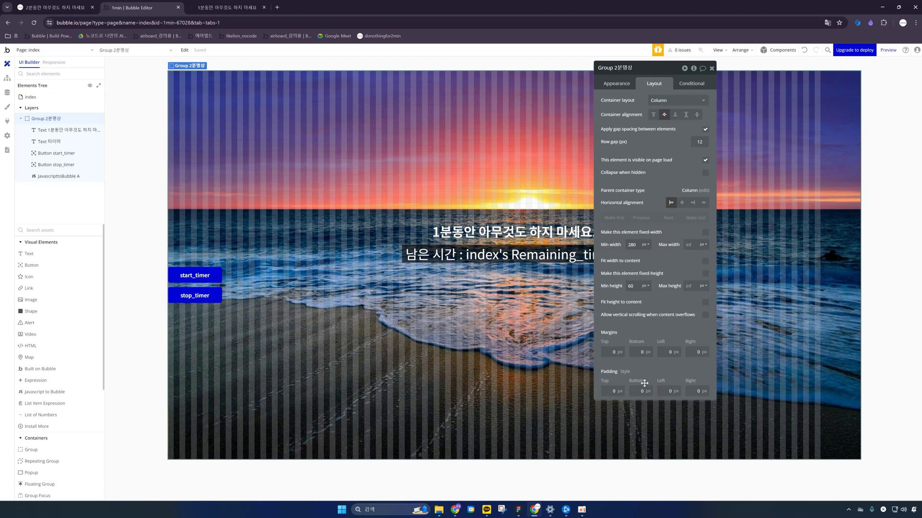
click(622, 86)
click(229, 7)
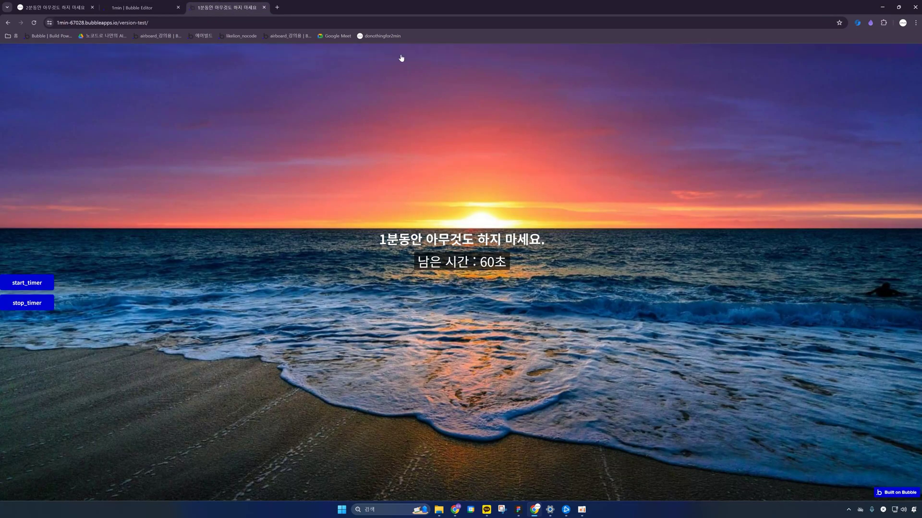
click(132, 8)
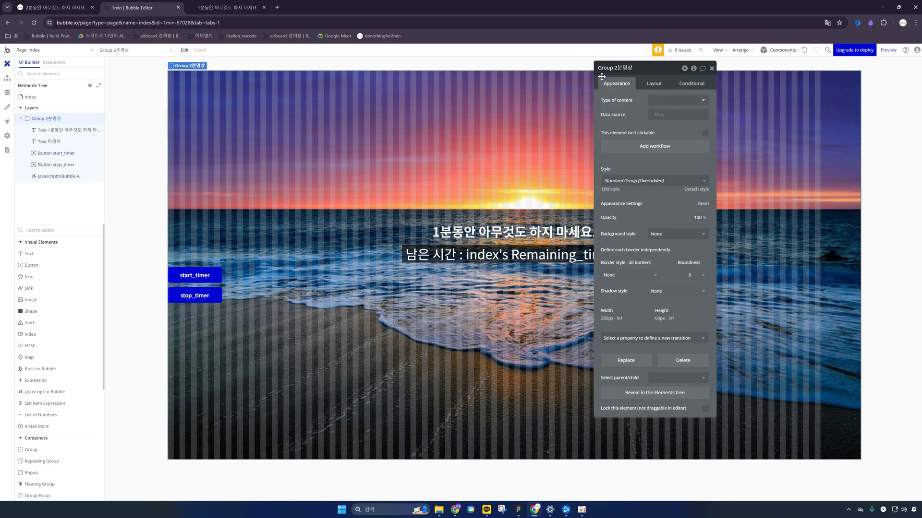
click(664, 235)
click(664, 264)
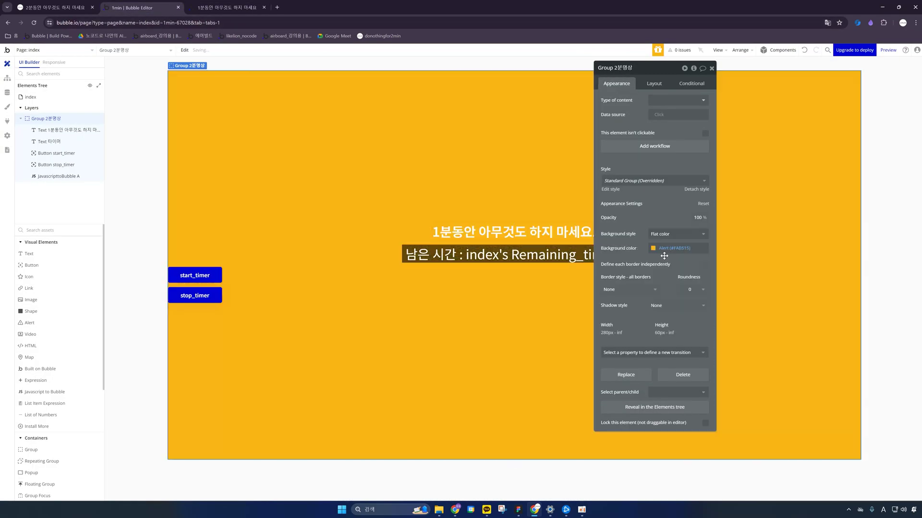
key(ctrl+Tab)
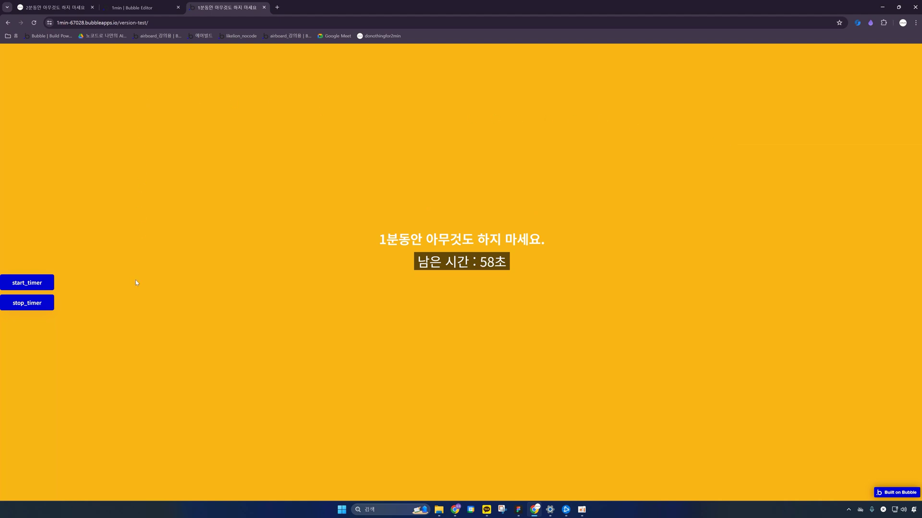
click(139, 7)
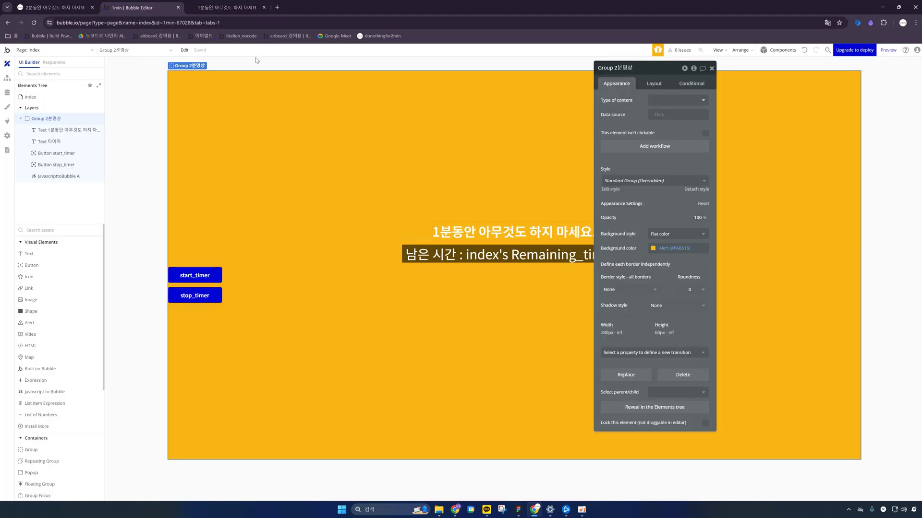
click(669, 234)
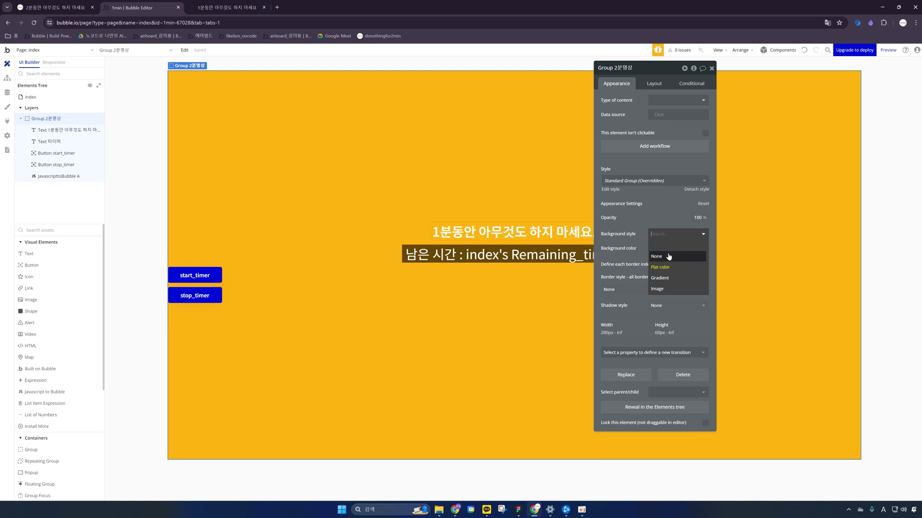
click(669, 256)
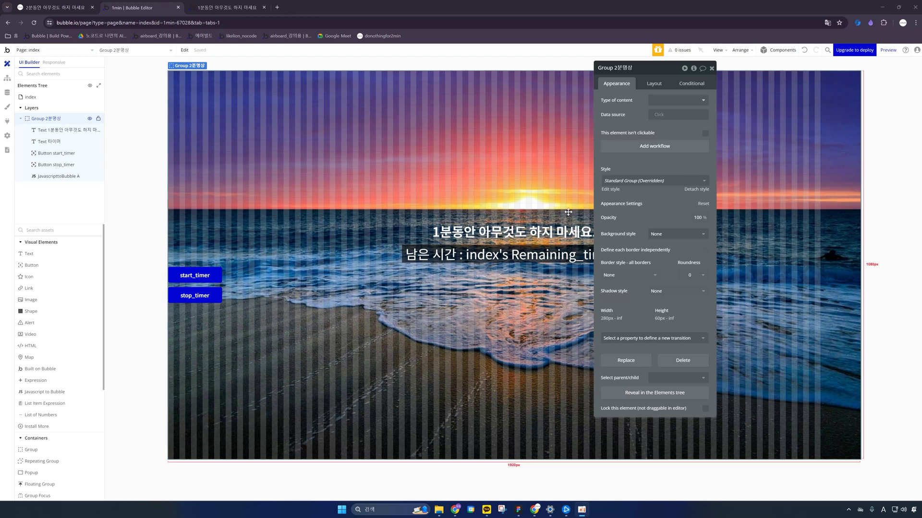
Step: Enable "Expose the option to add an ID attribute to HTML elements" in the general app settings and return to the page design
click(10, 135)
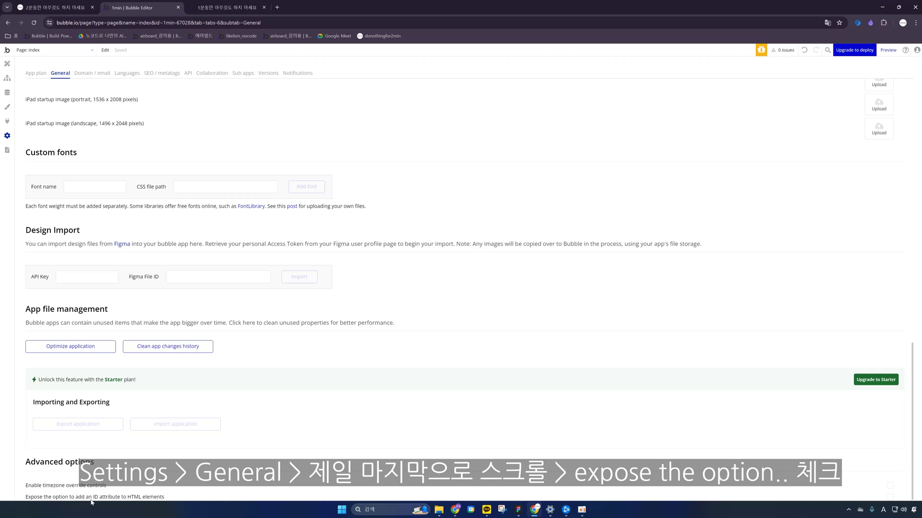
click(889, 497)
click(6, 66)
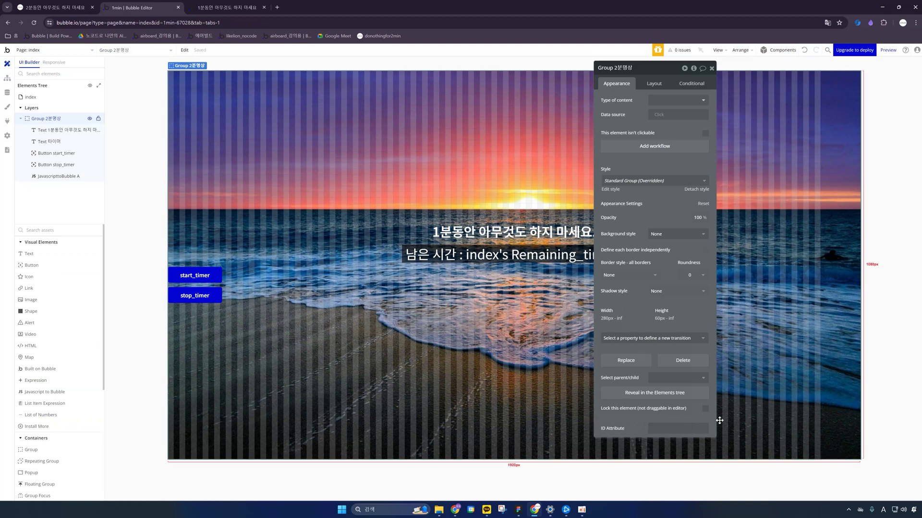
Step: Set the ID Attribute of Group 2분명상 to "mouse" and return to the workflow editor
click(670, 432)
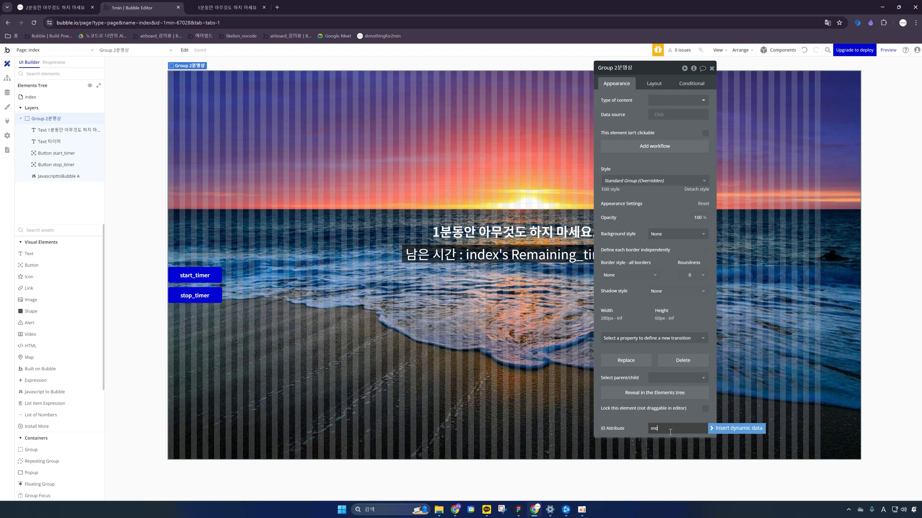
click(622, 415)
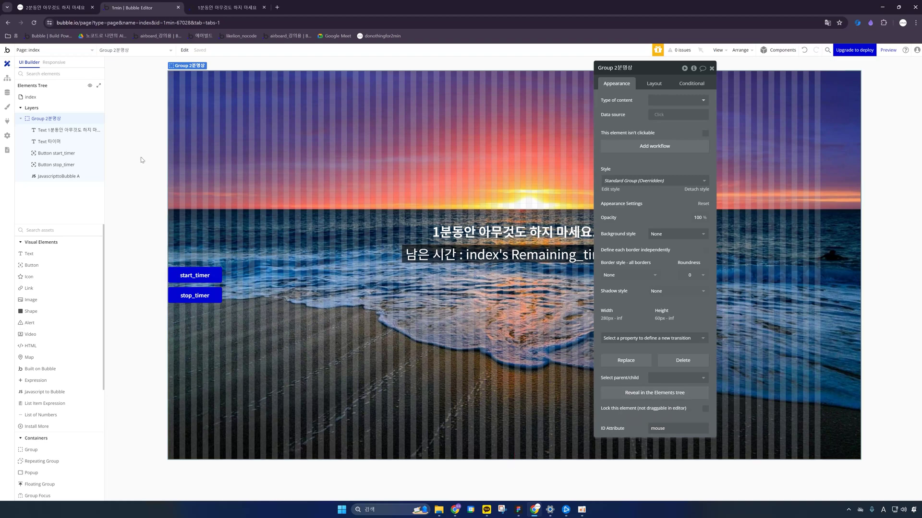
click(8, 78)
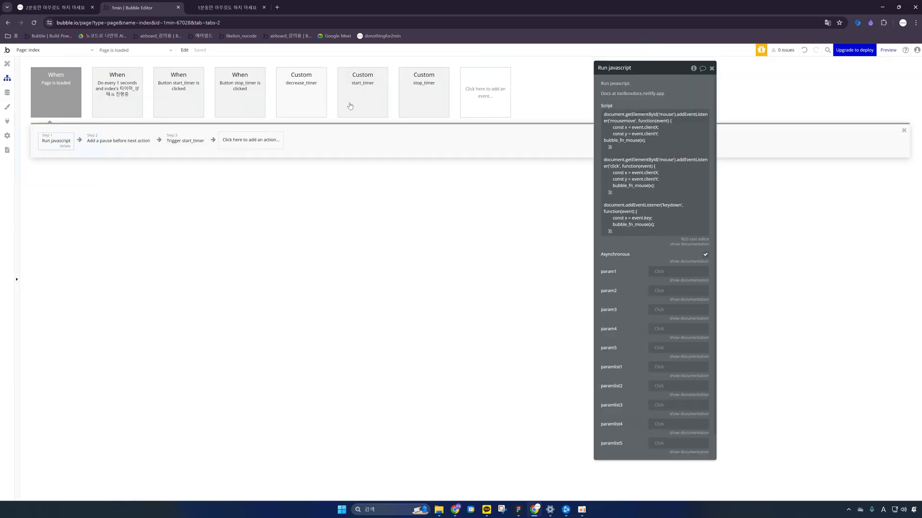
Step: Compare the bubble_fn_mouse calls in the Run javascript script with the bubble_fn_suffix of JavascripttoBubble A
drag(650, 67, 436, 102)
click(445, 149)
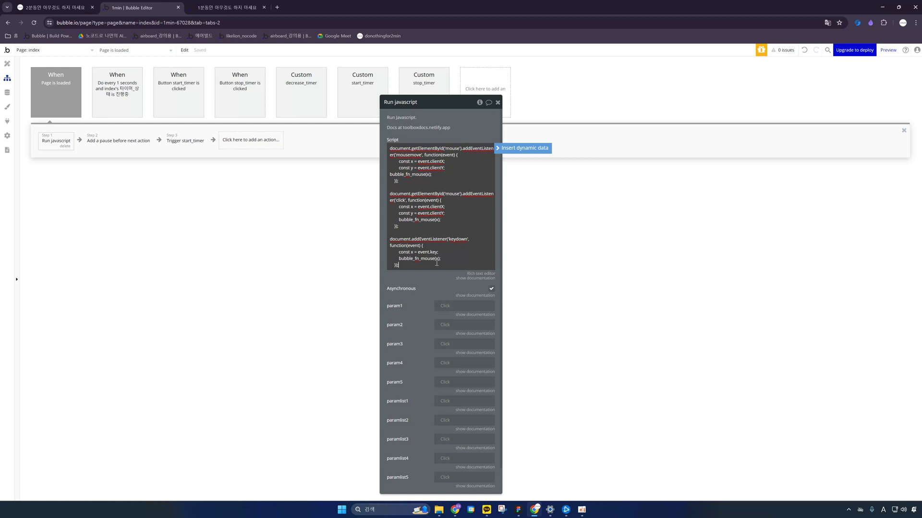
click(441, 219)
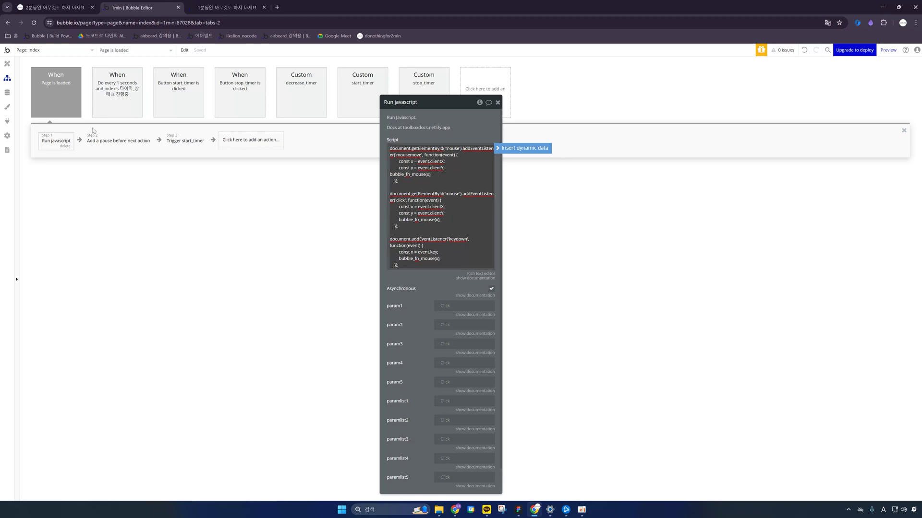
click(7, 64)
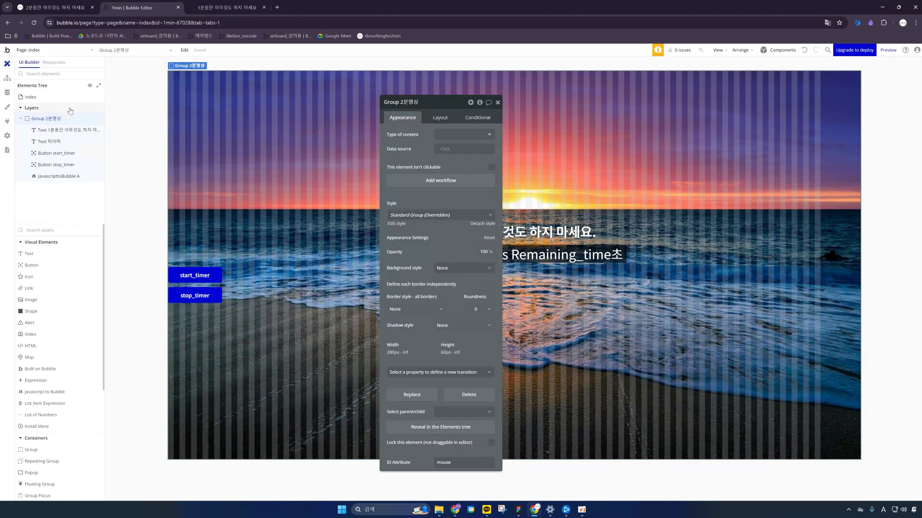
click(71, 177)
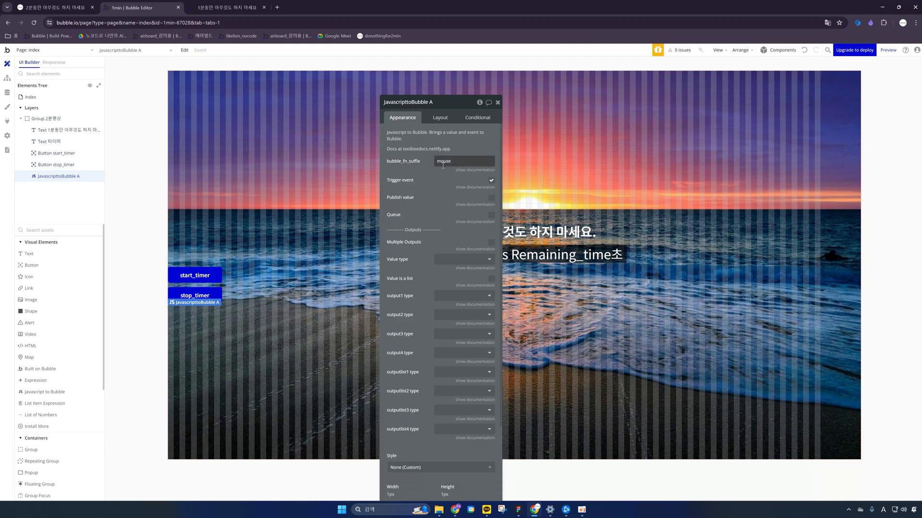
click(7, 78)
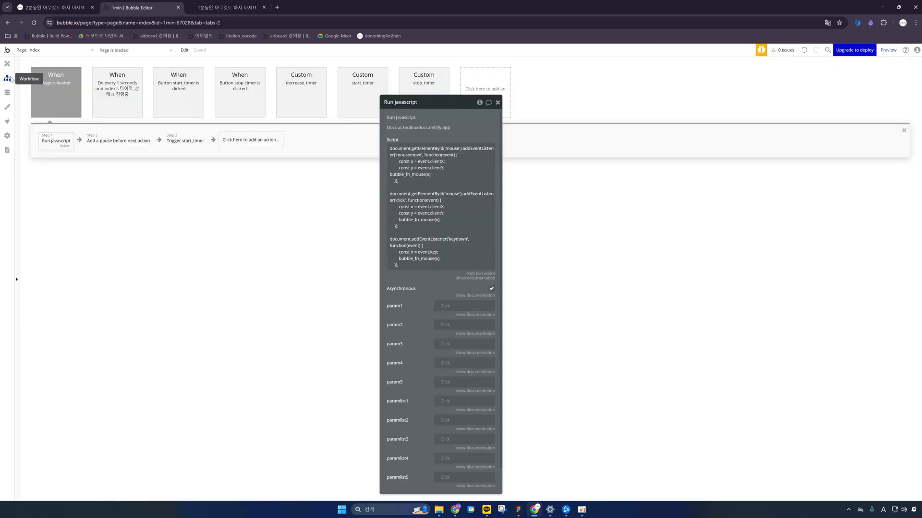
Step: Examine the mousemove, click and keydown listeners in the Run javascript script of the Page is loaded workflow
click(408, 175)
key(ctrl+a)
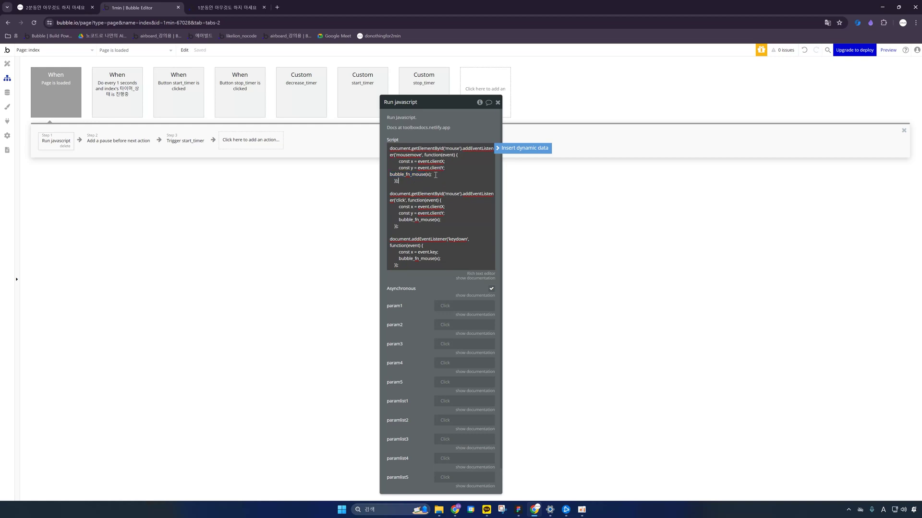
drag(425, 106, 555, 93)
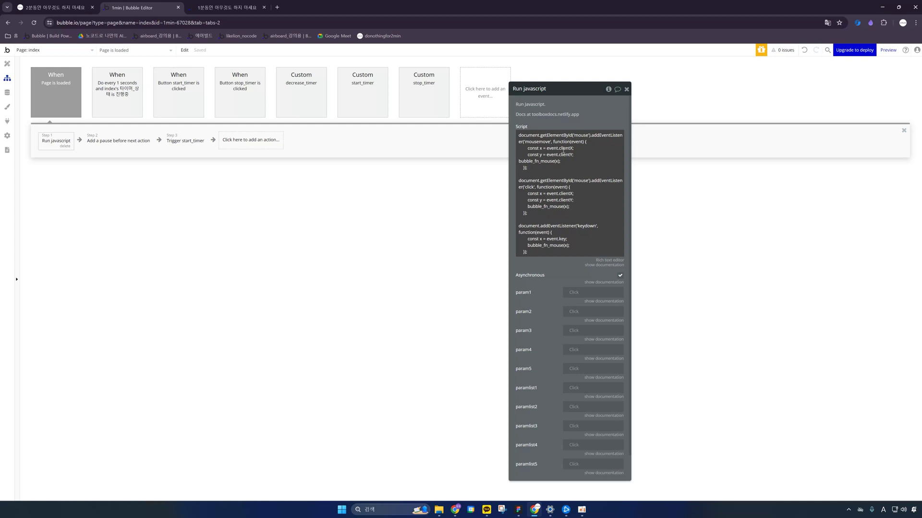
key(ctrl+a)
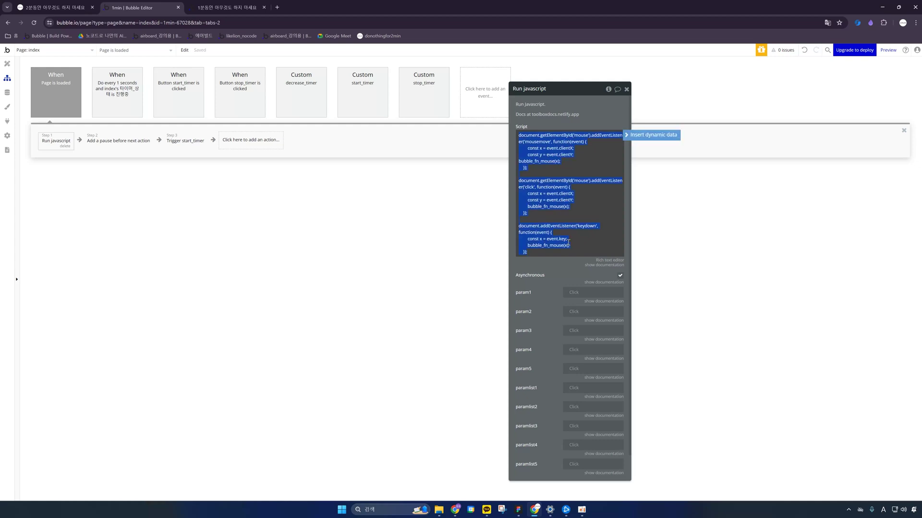
click(555, 271)
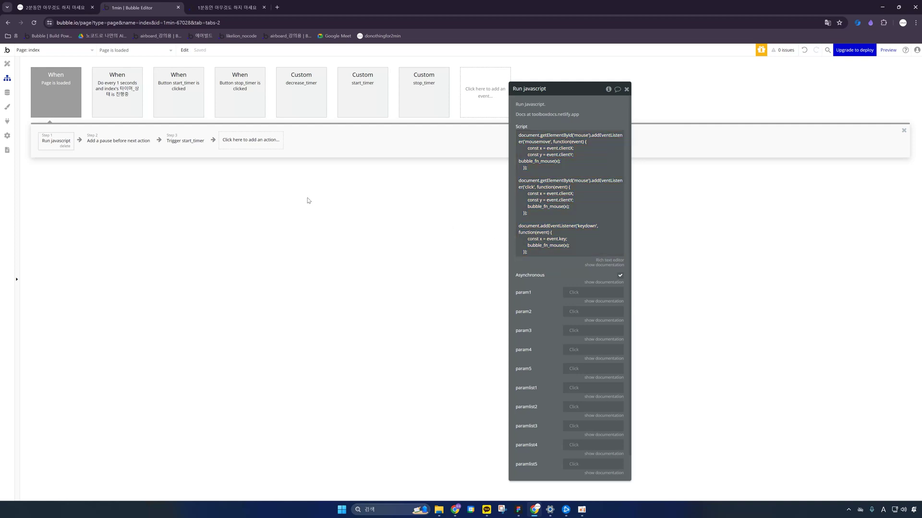
click(7, 64)
click(7, 78)
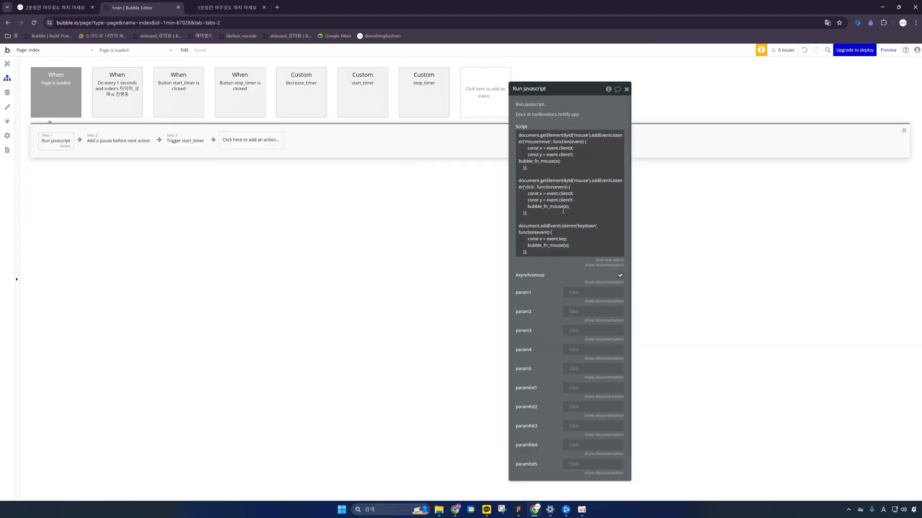
click(574, 162)
key(ctrl+a)
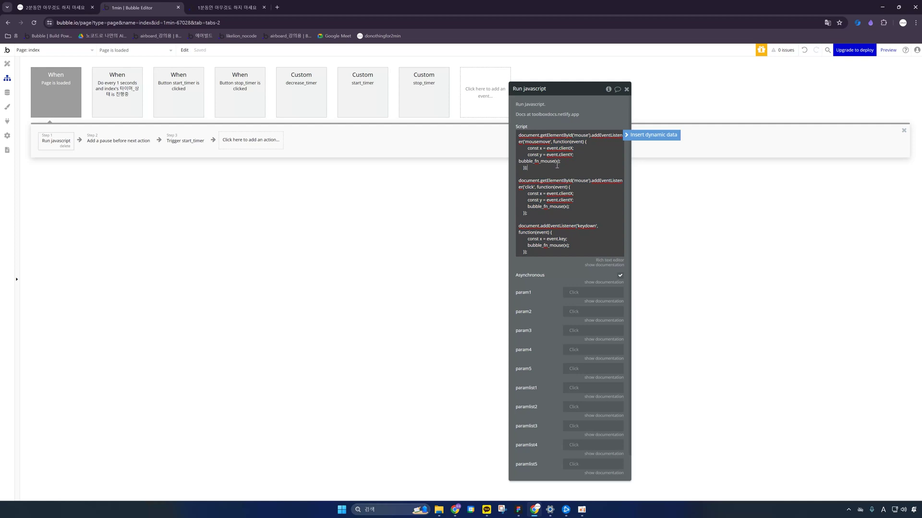
Step: Add a Javascript to Bubble event workflow for the element JavascripttoBubble A
click(479, 97)
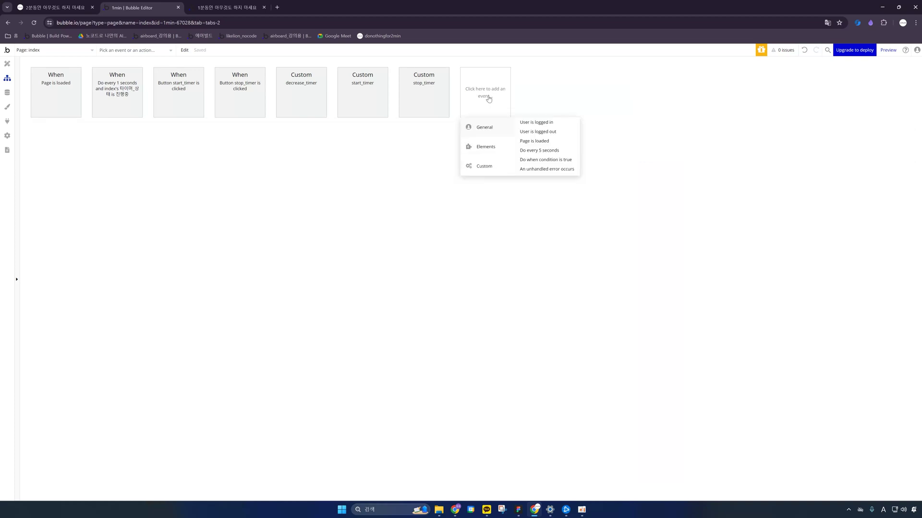
mouse_move(494, 146)
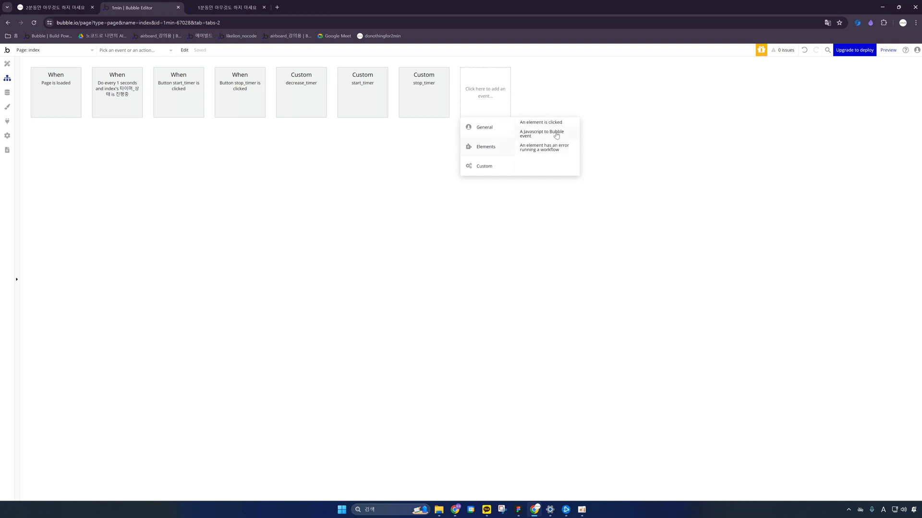
click(554, 135)
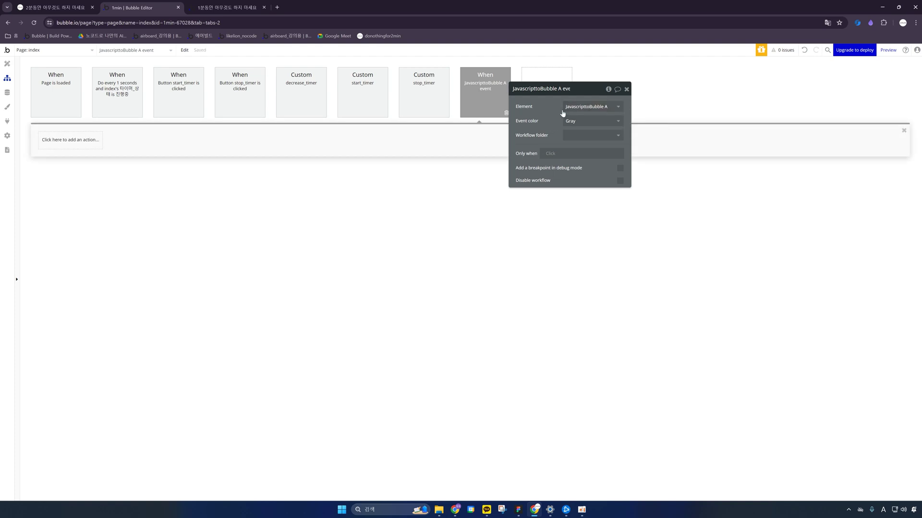
click(590, 107)
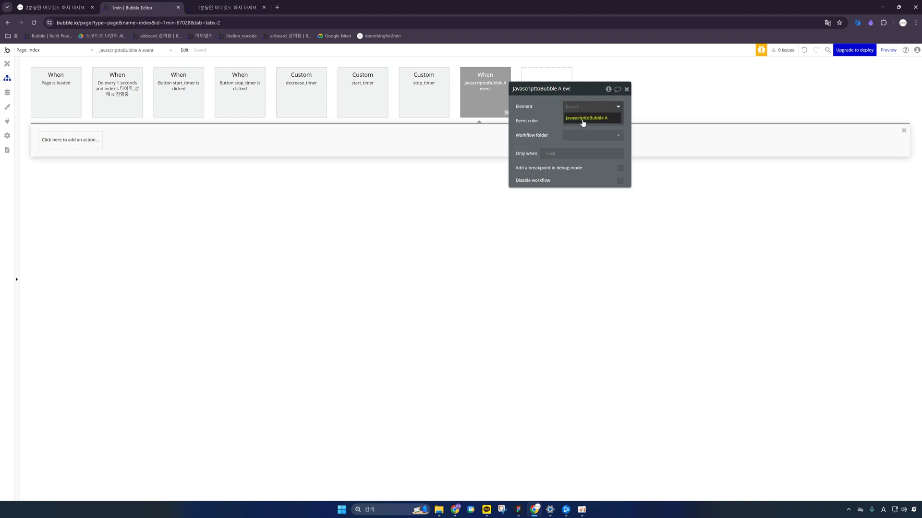
click(582, 119)
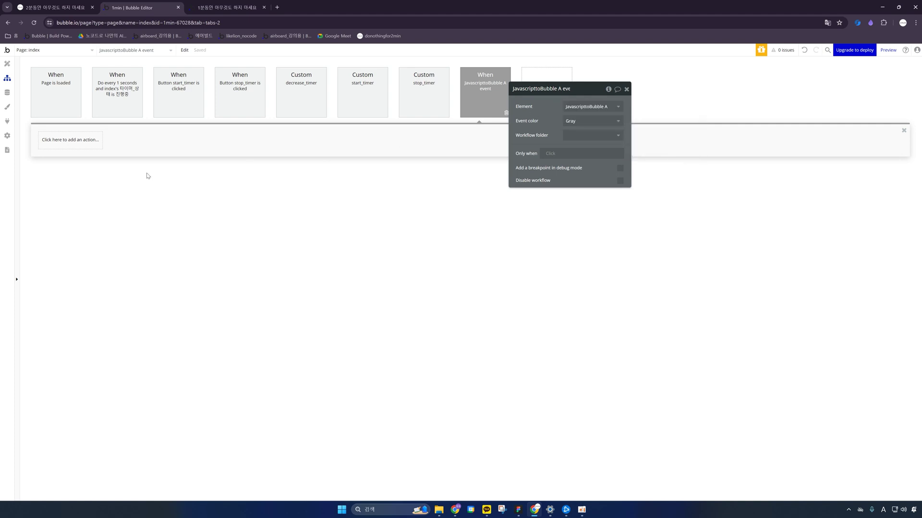
Step: Add a Trigger a custom event action to the JavascripttoBubble A event workflow and set its custom event to stop_timer
click(68, 140)
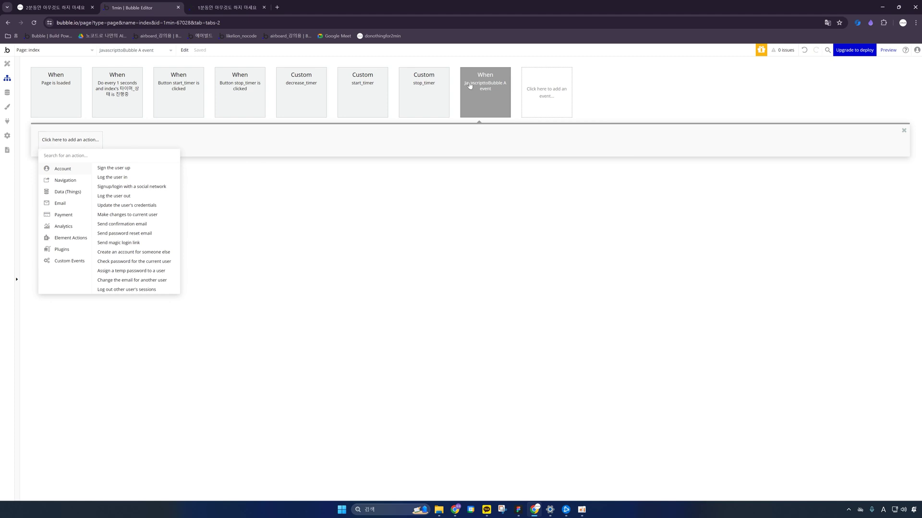
mouse_move(496, 93)
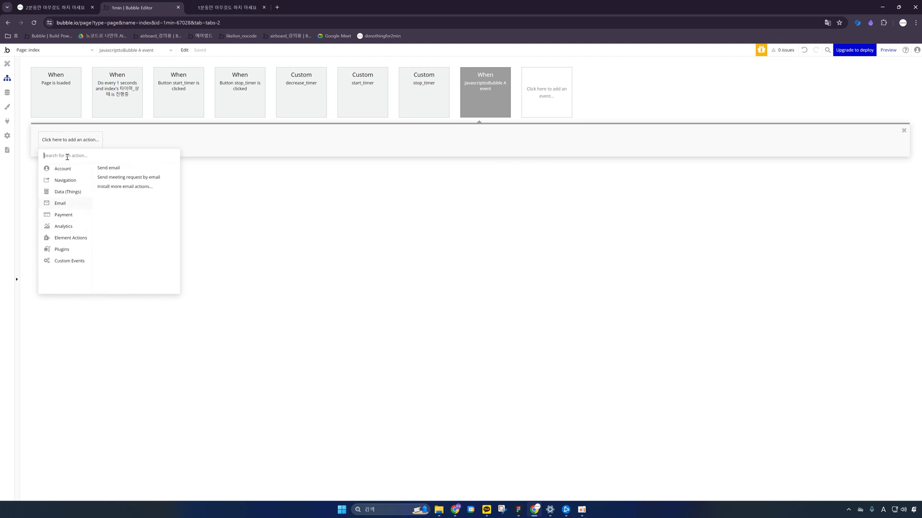
text(tri)
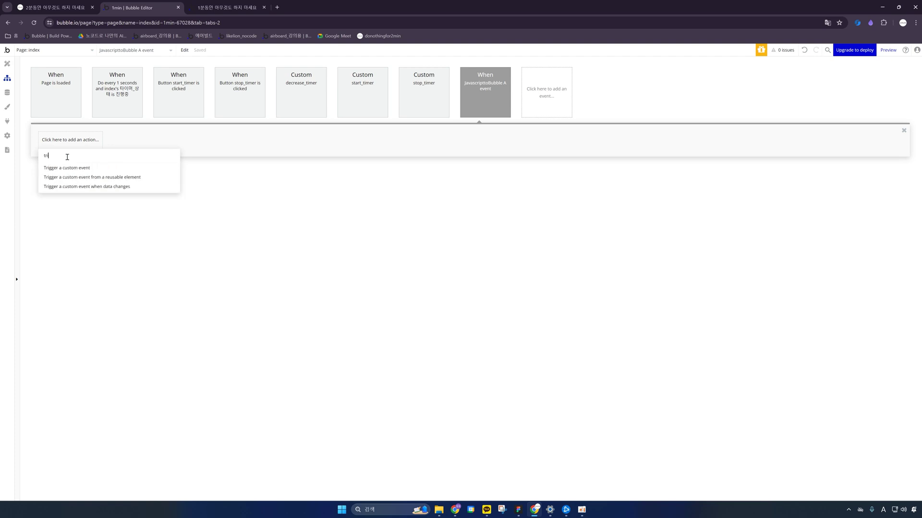
click(76, 168)
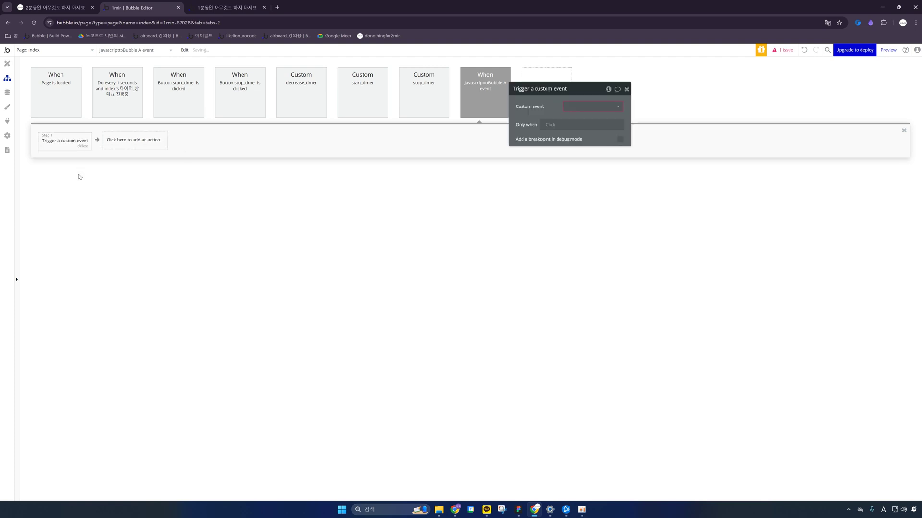
click(591, 107)
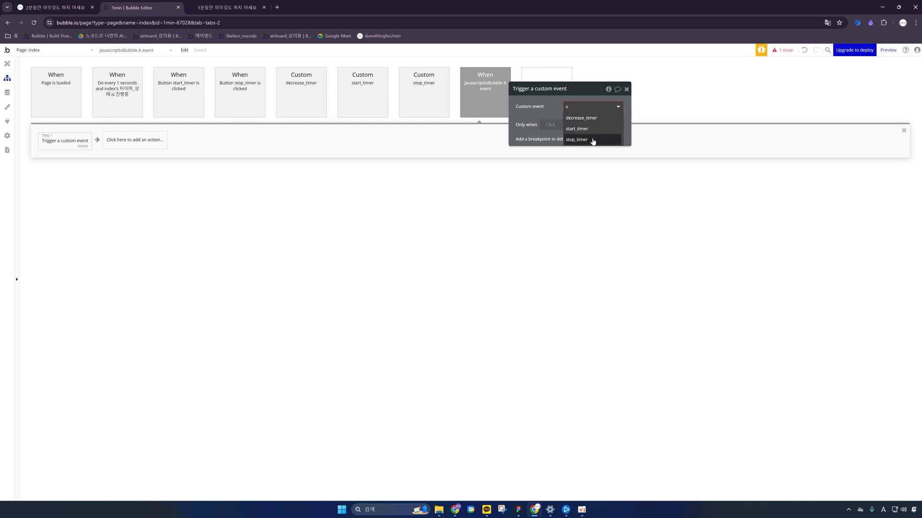
click(592, 141)
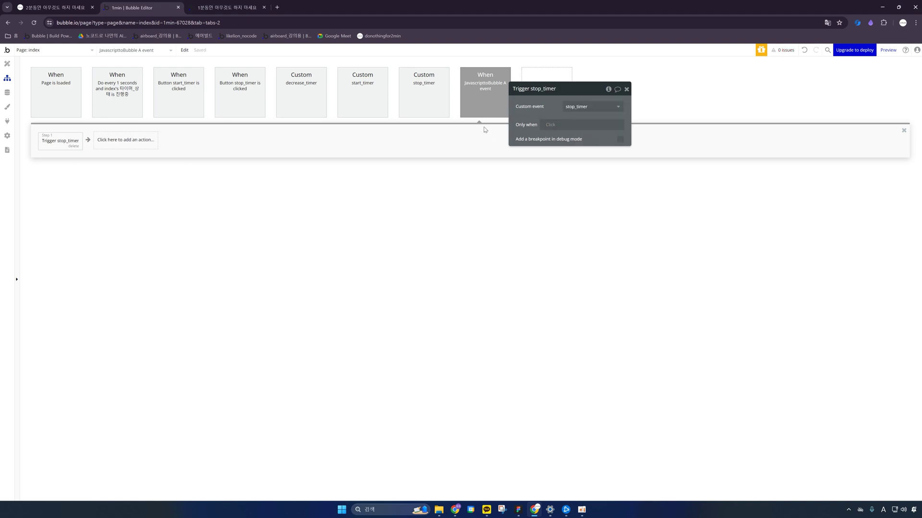
Step: Switch to the preview page and reload it to test how the timer reacts to mouse activity
click(237, 8)
click(313, 52)
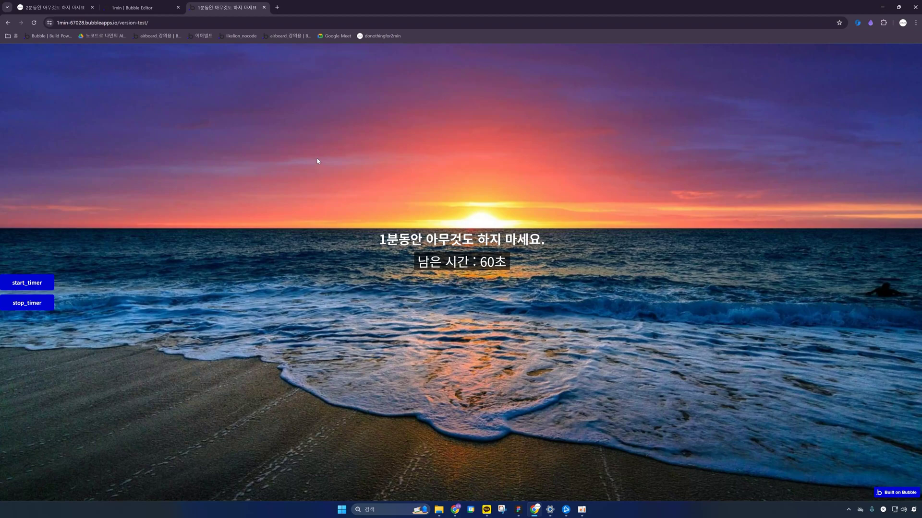
click(34, 22)
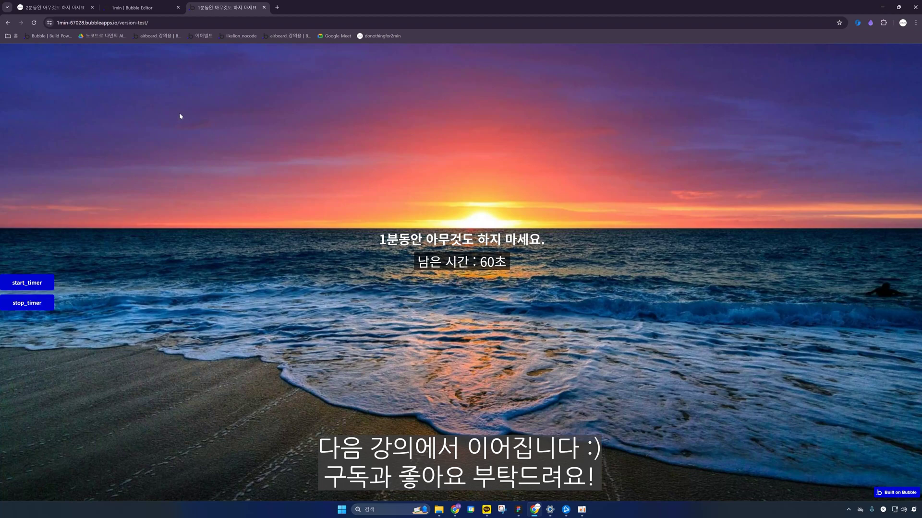
Step: Return to the editor and review the Page is loaded actions, the timer workflows and the JavascripttoBubble A settings
click(134, 7)
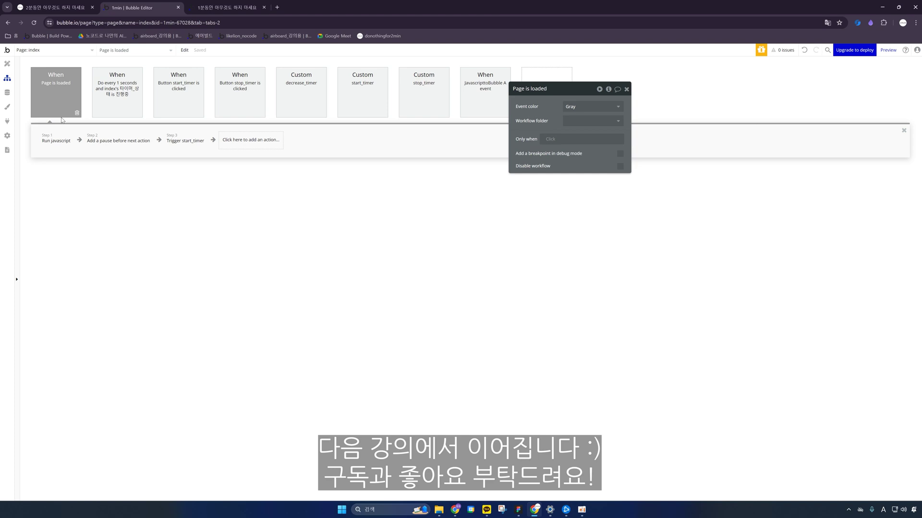
click(57, 142)
click(122, 141)
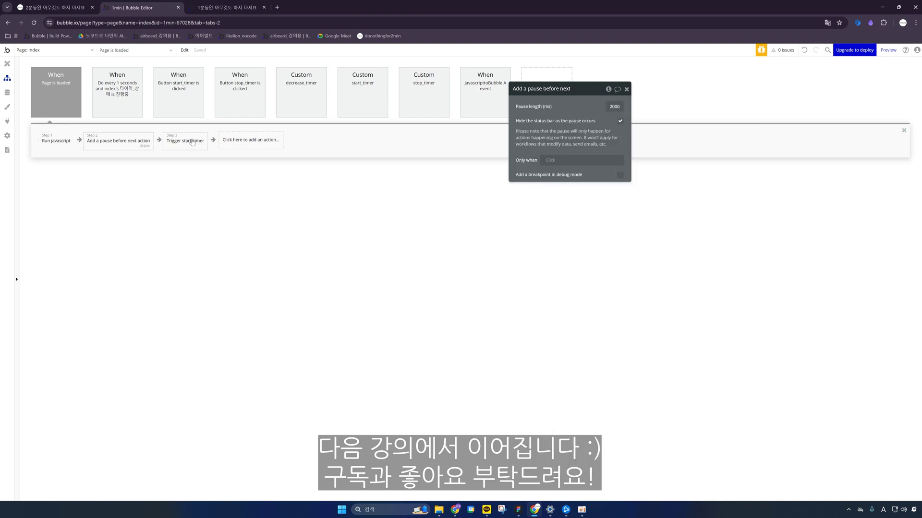
click(192, 142)
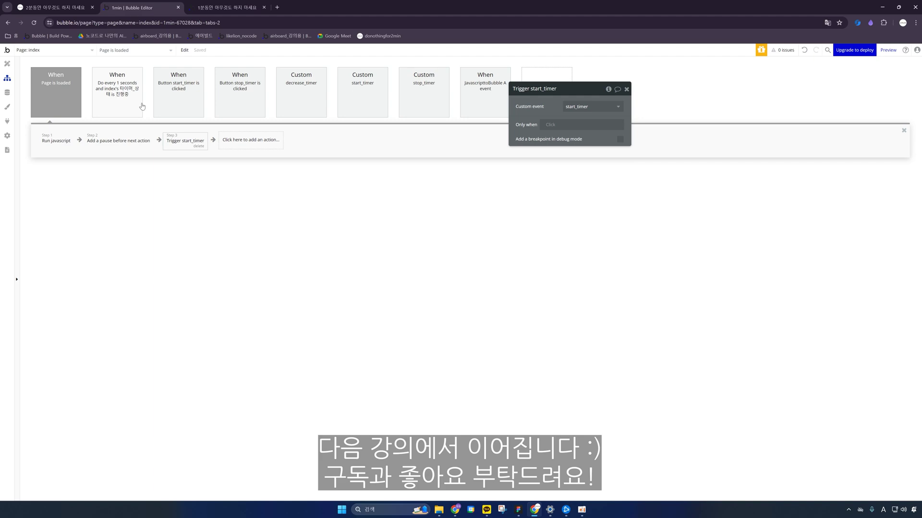
click(135, 102)
click(180, 101)
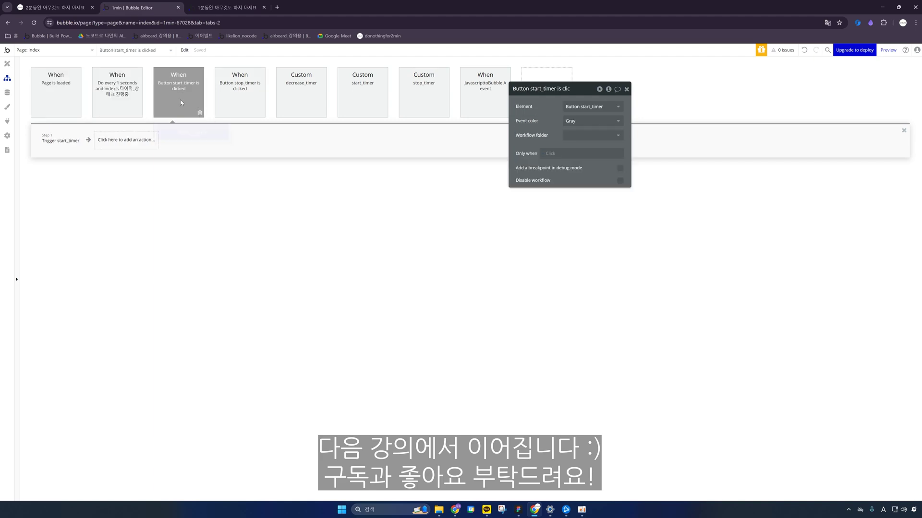
click(8, 64)
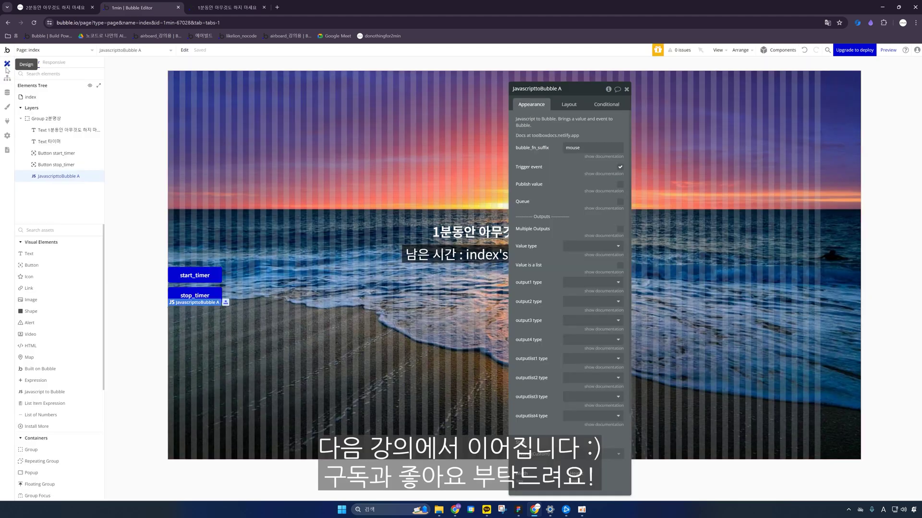
click(7, 78)
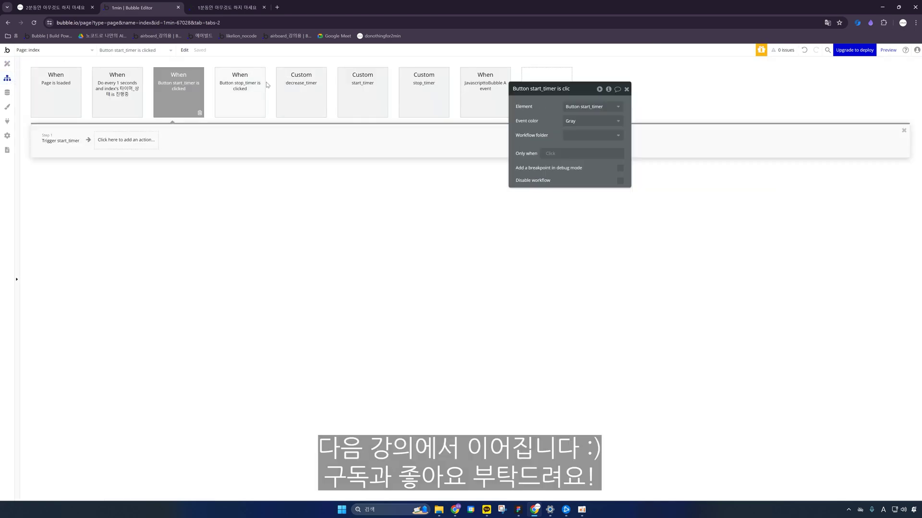
click(283, 95)
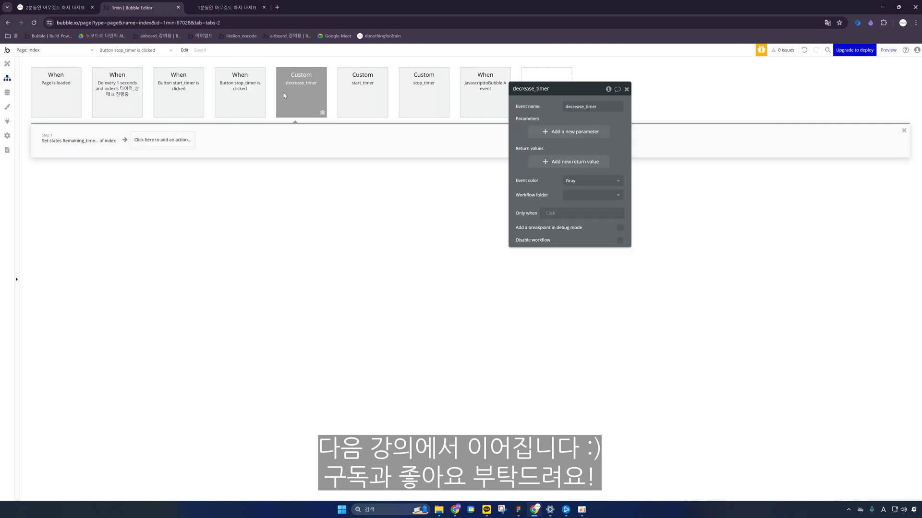